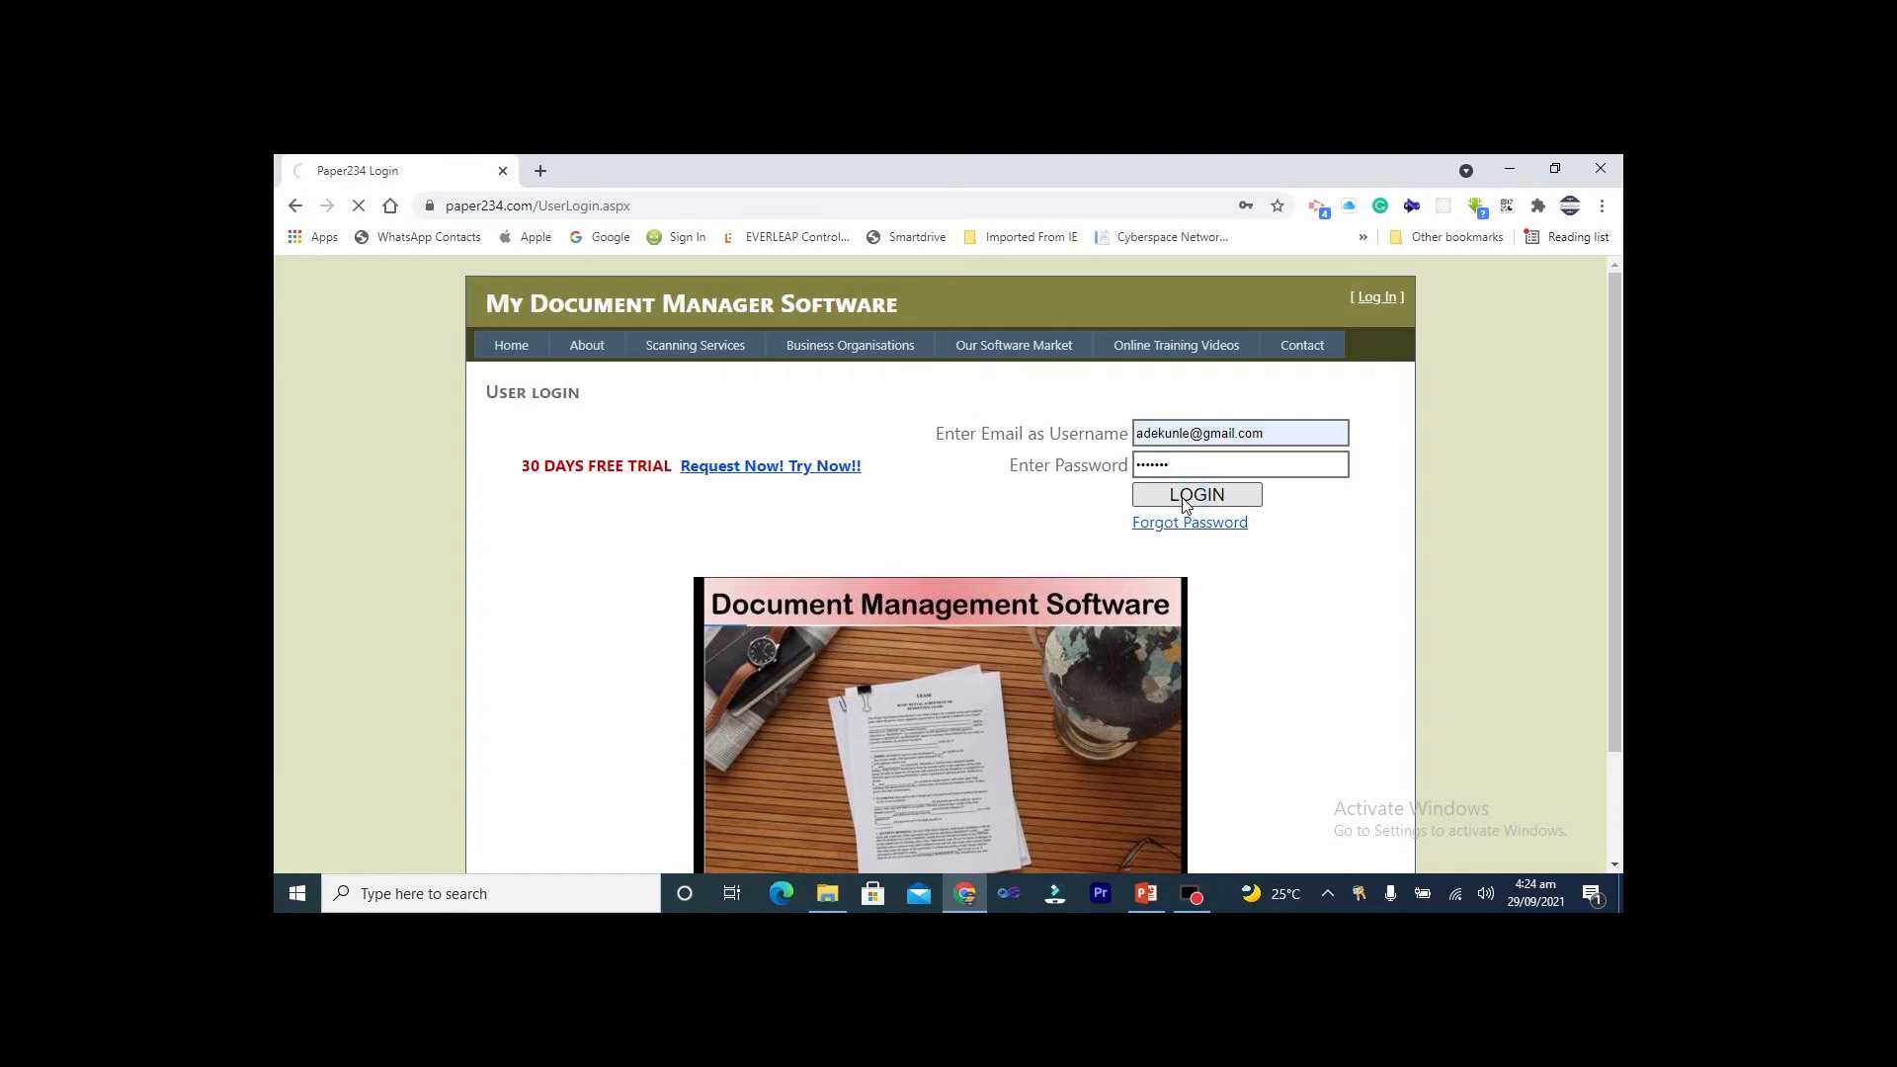
# Scroll down the trial menu to the Track Document Progress links
pyautogui.scroll(-5, 1184, 507)
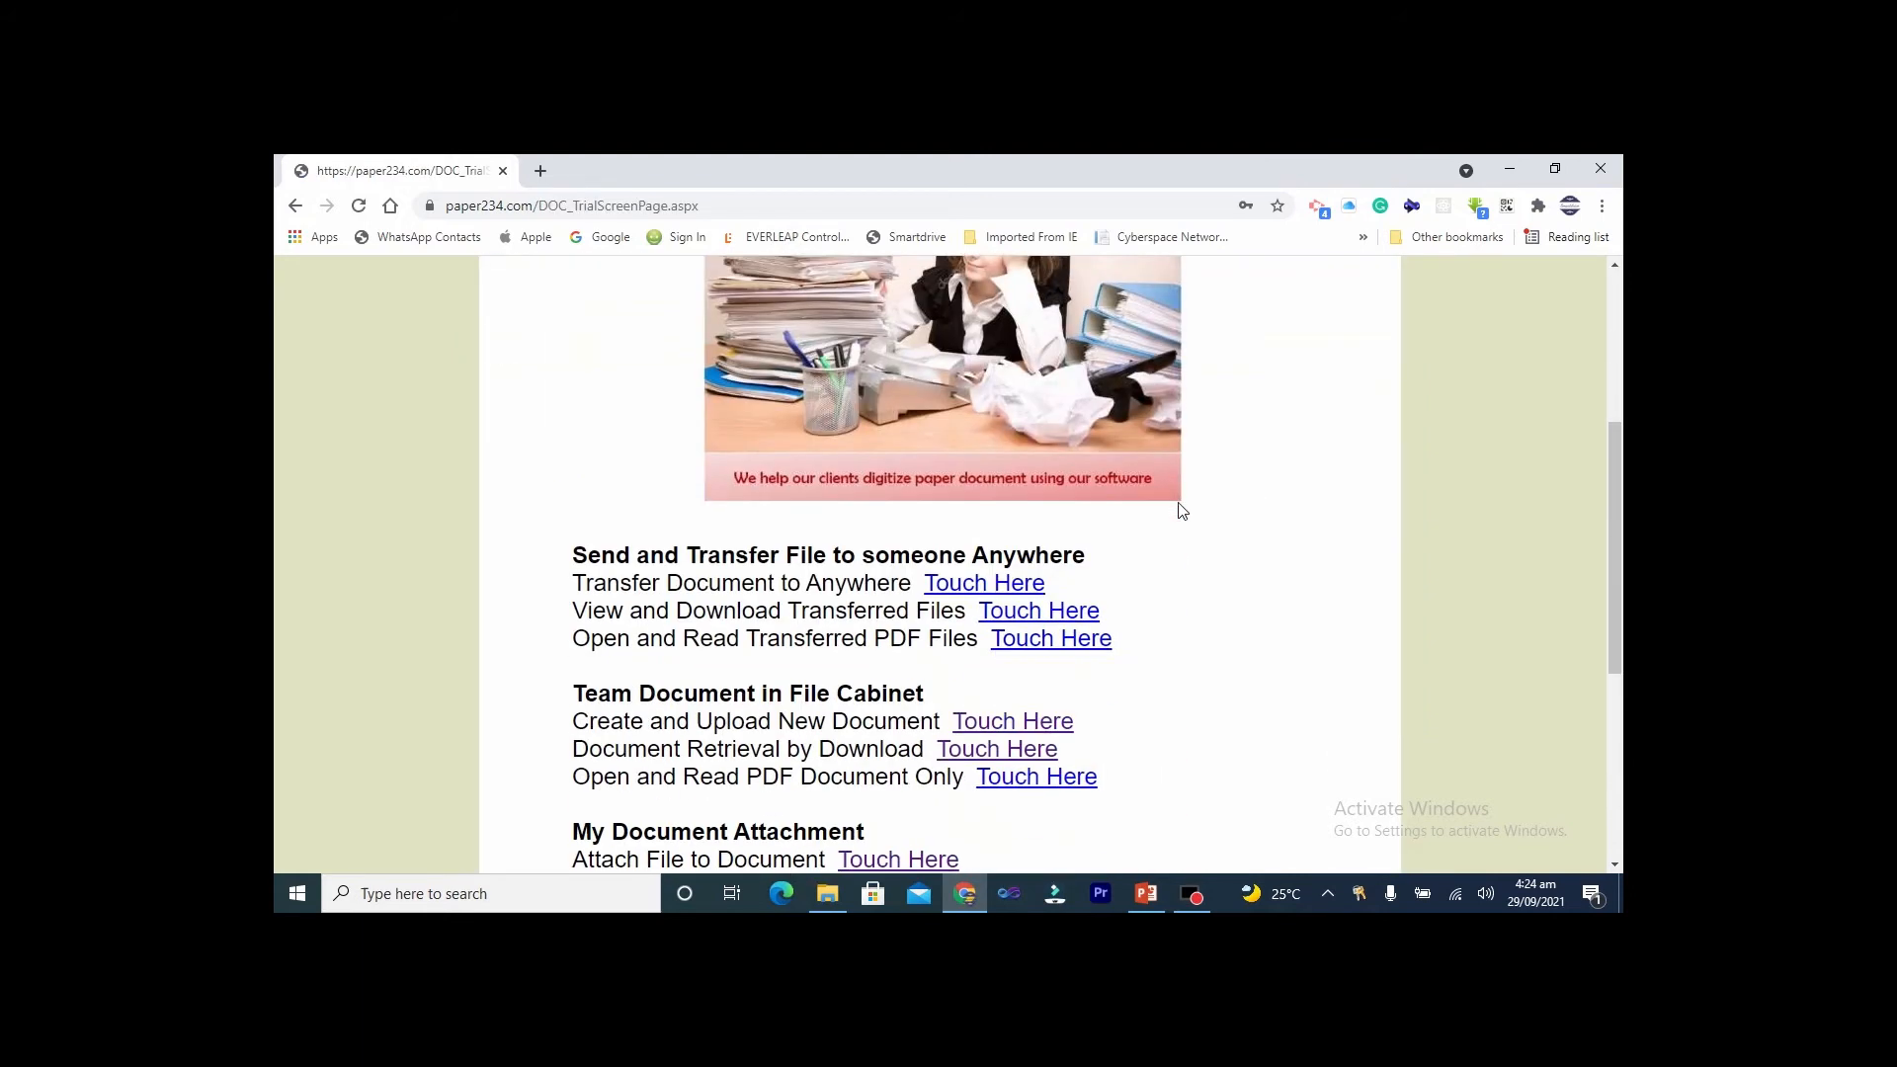
pyautogui.scroll(-3, 1182, 510)
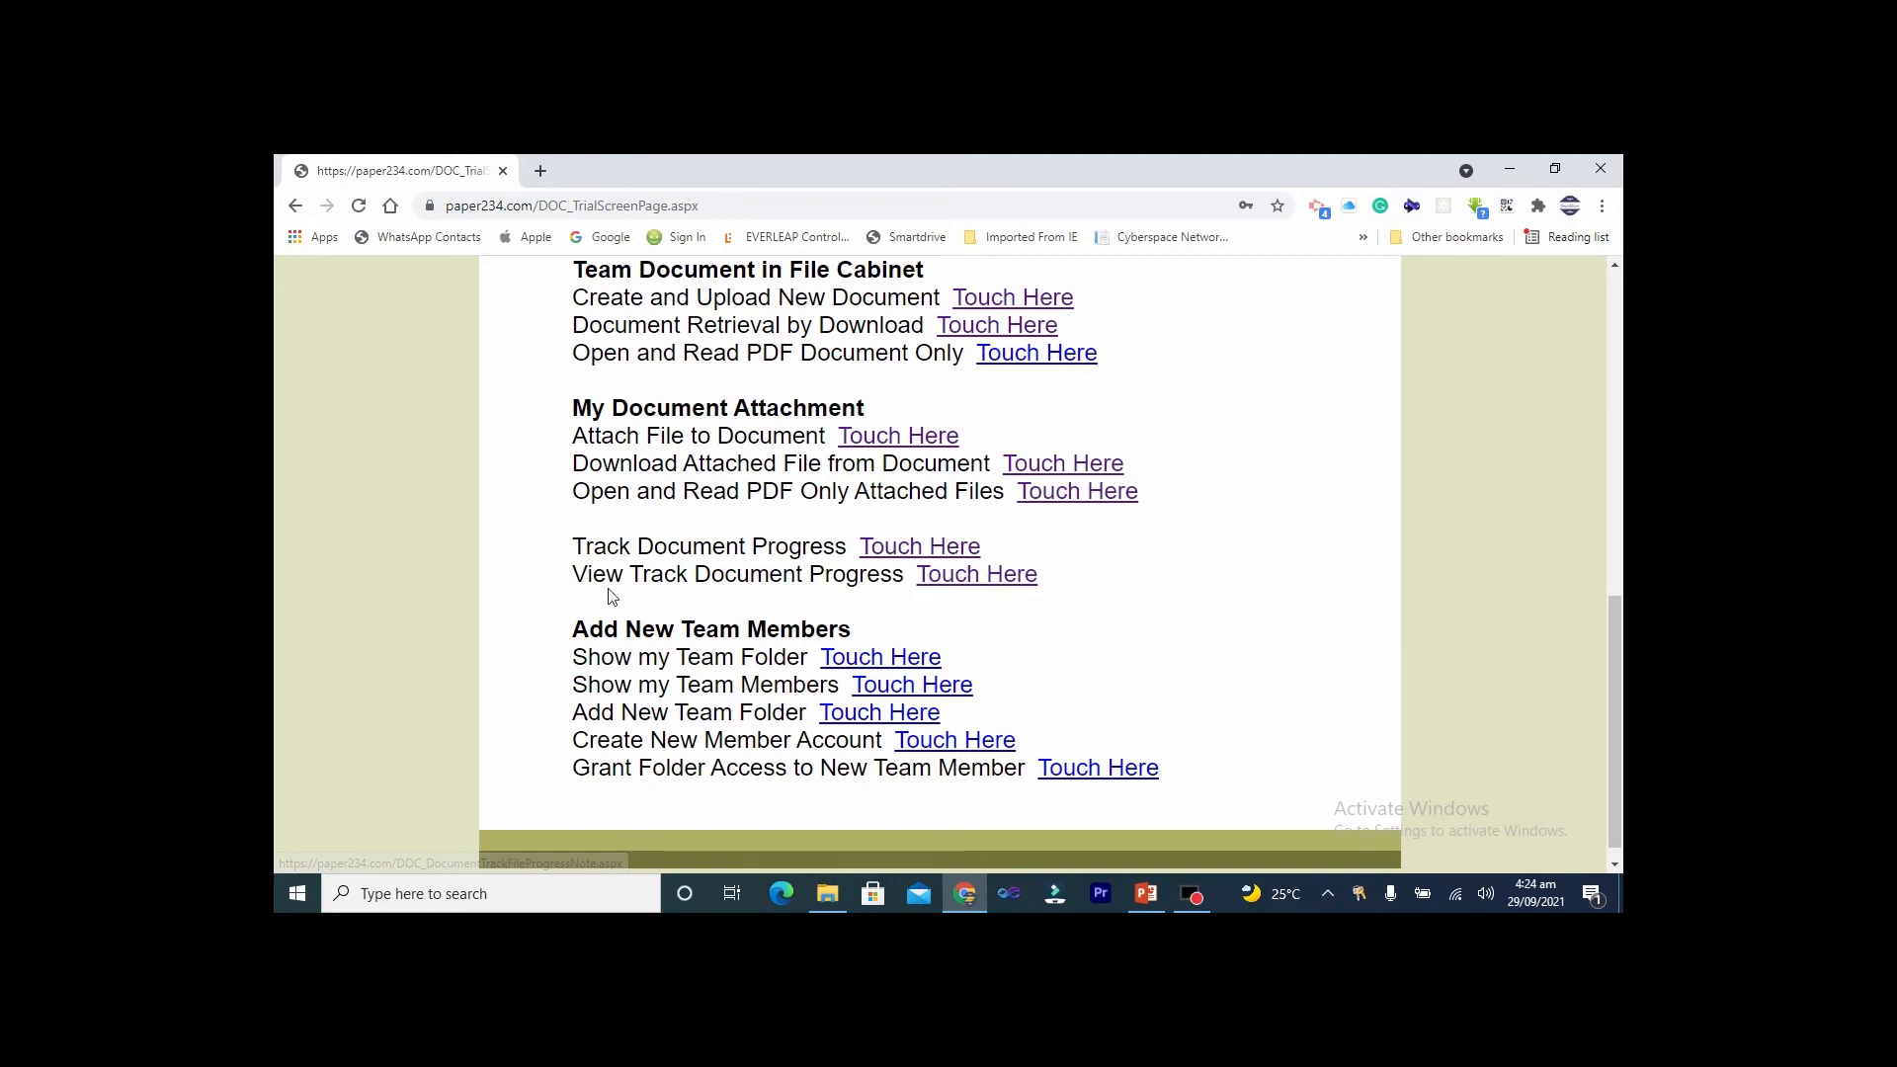
# Open View Tracked Document Progress and set the date range 1/1/2019 to 9/29/2021
pyautogui.click(977, 581)
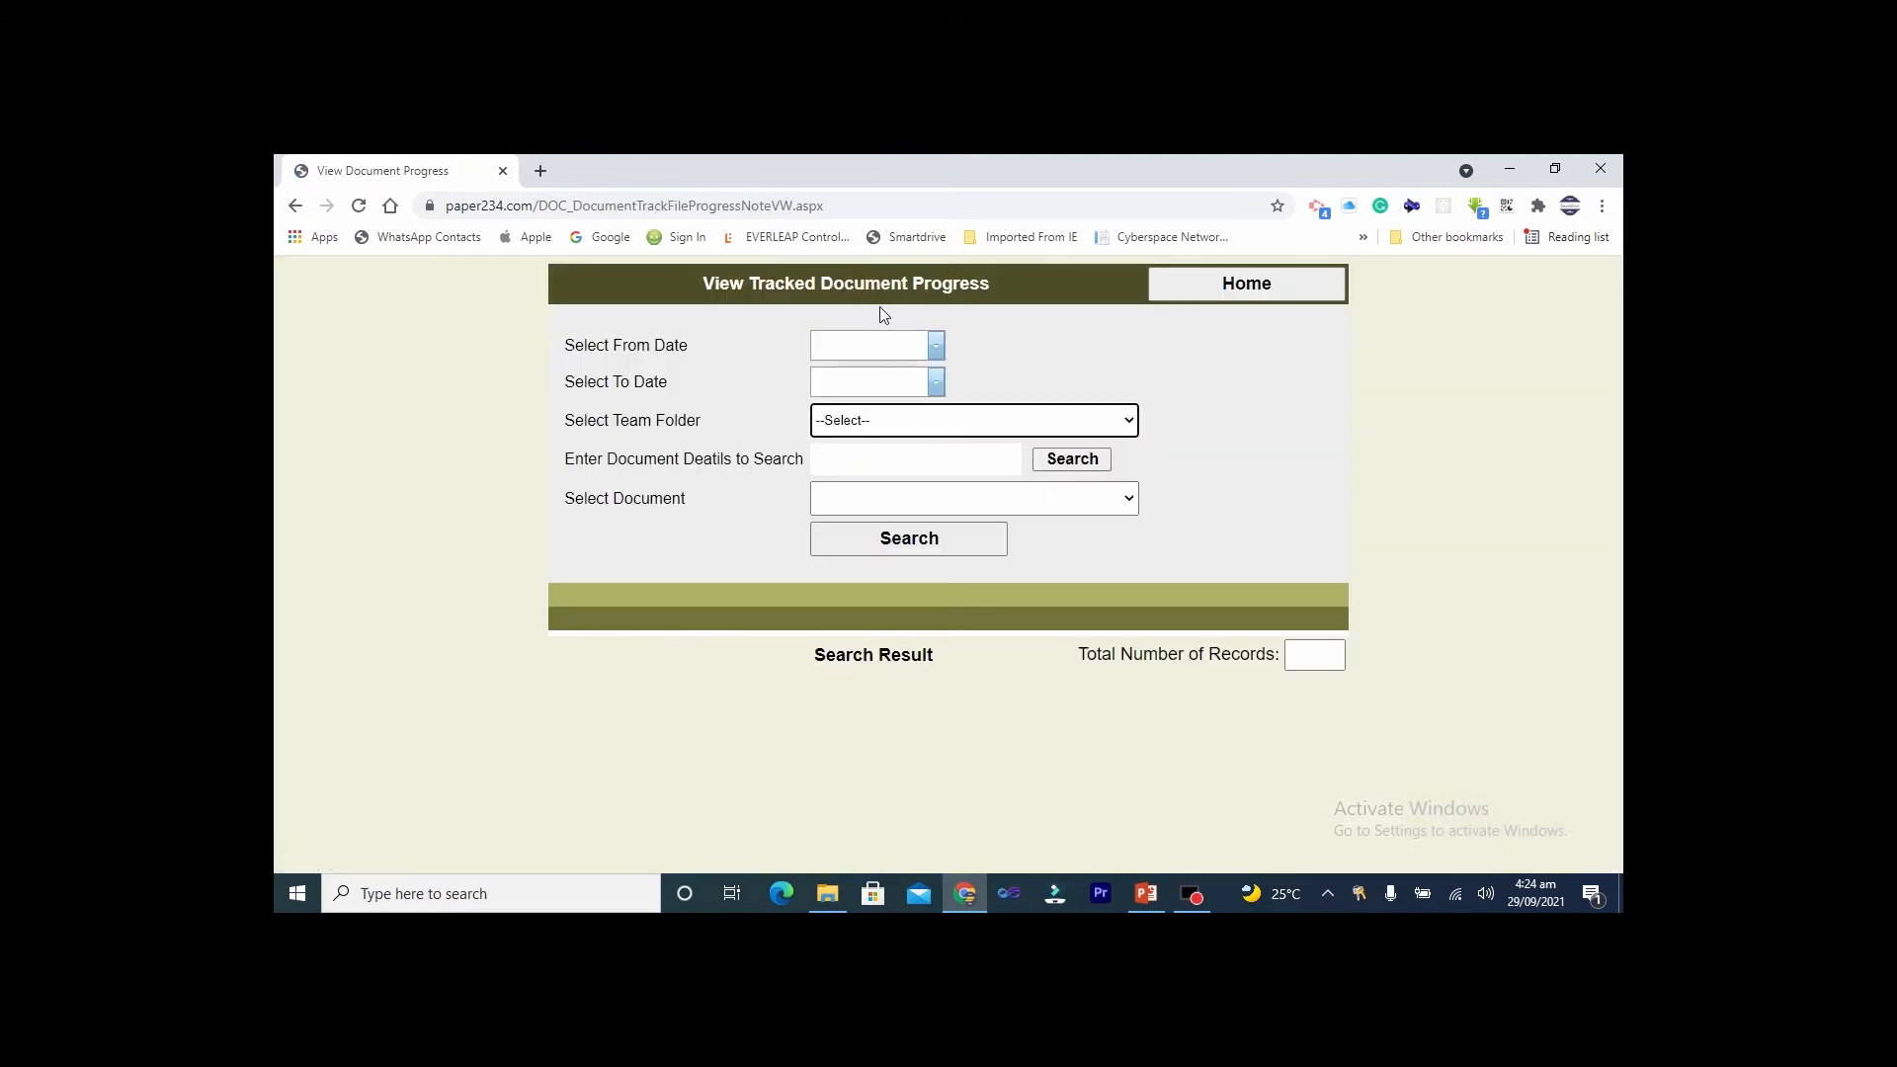
pyautogui.click(935, 348)
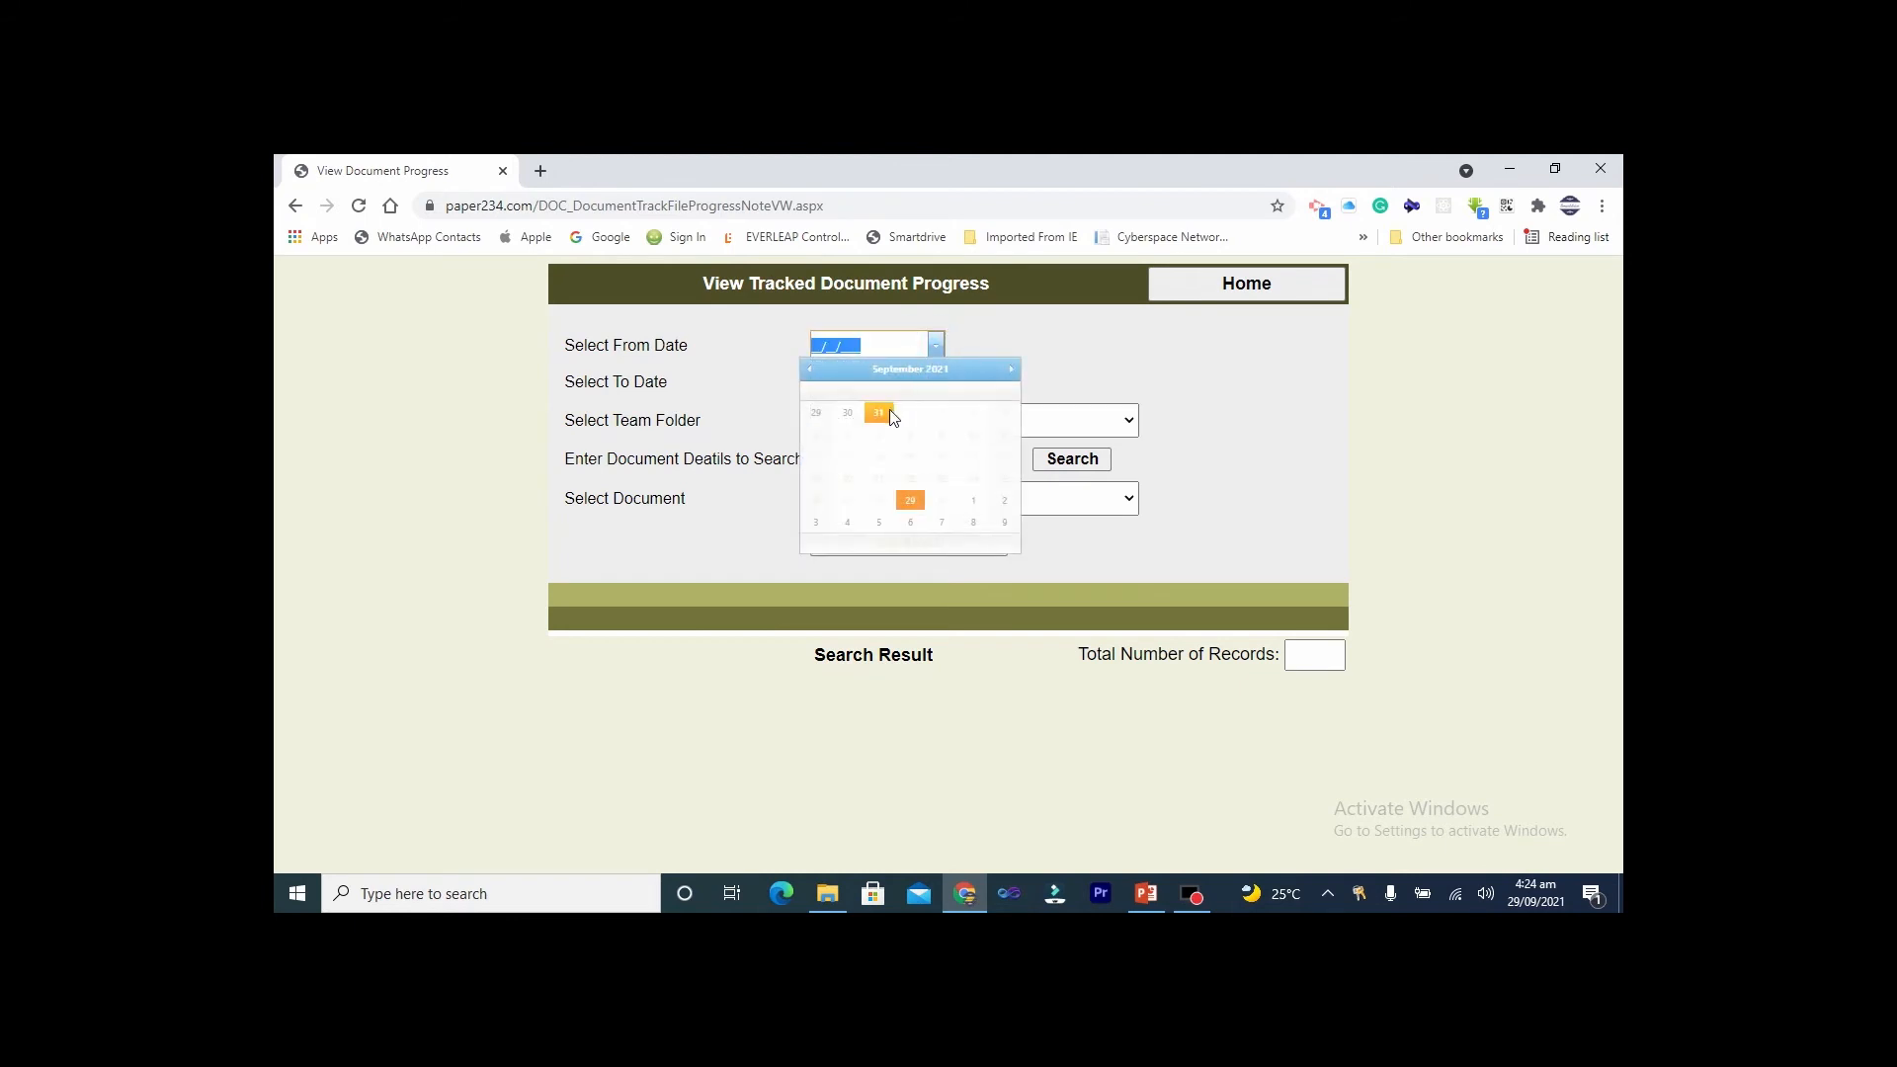
pyautogui.click(909, 371)
pyautogui.click(909, 373)
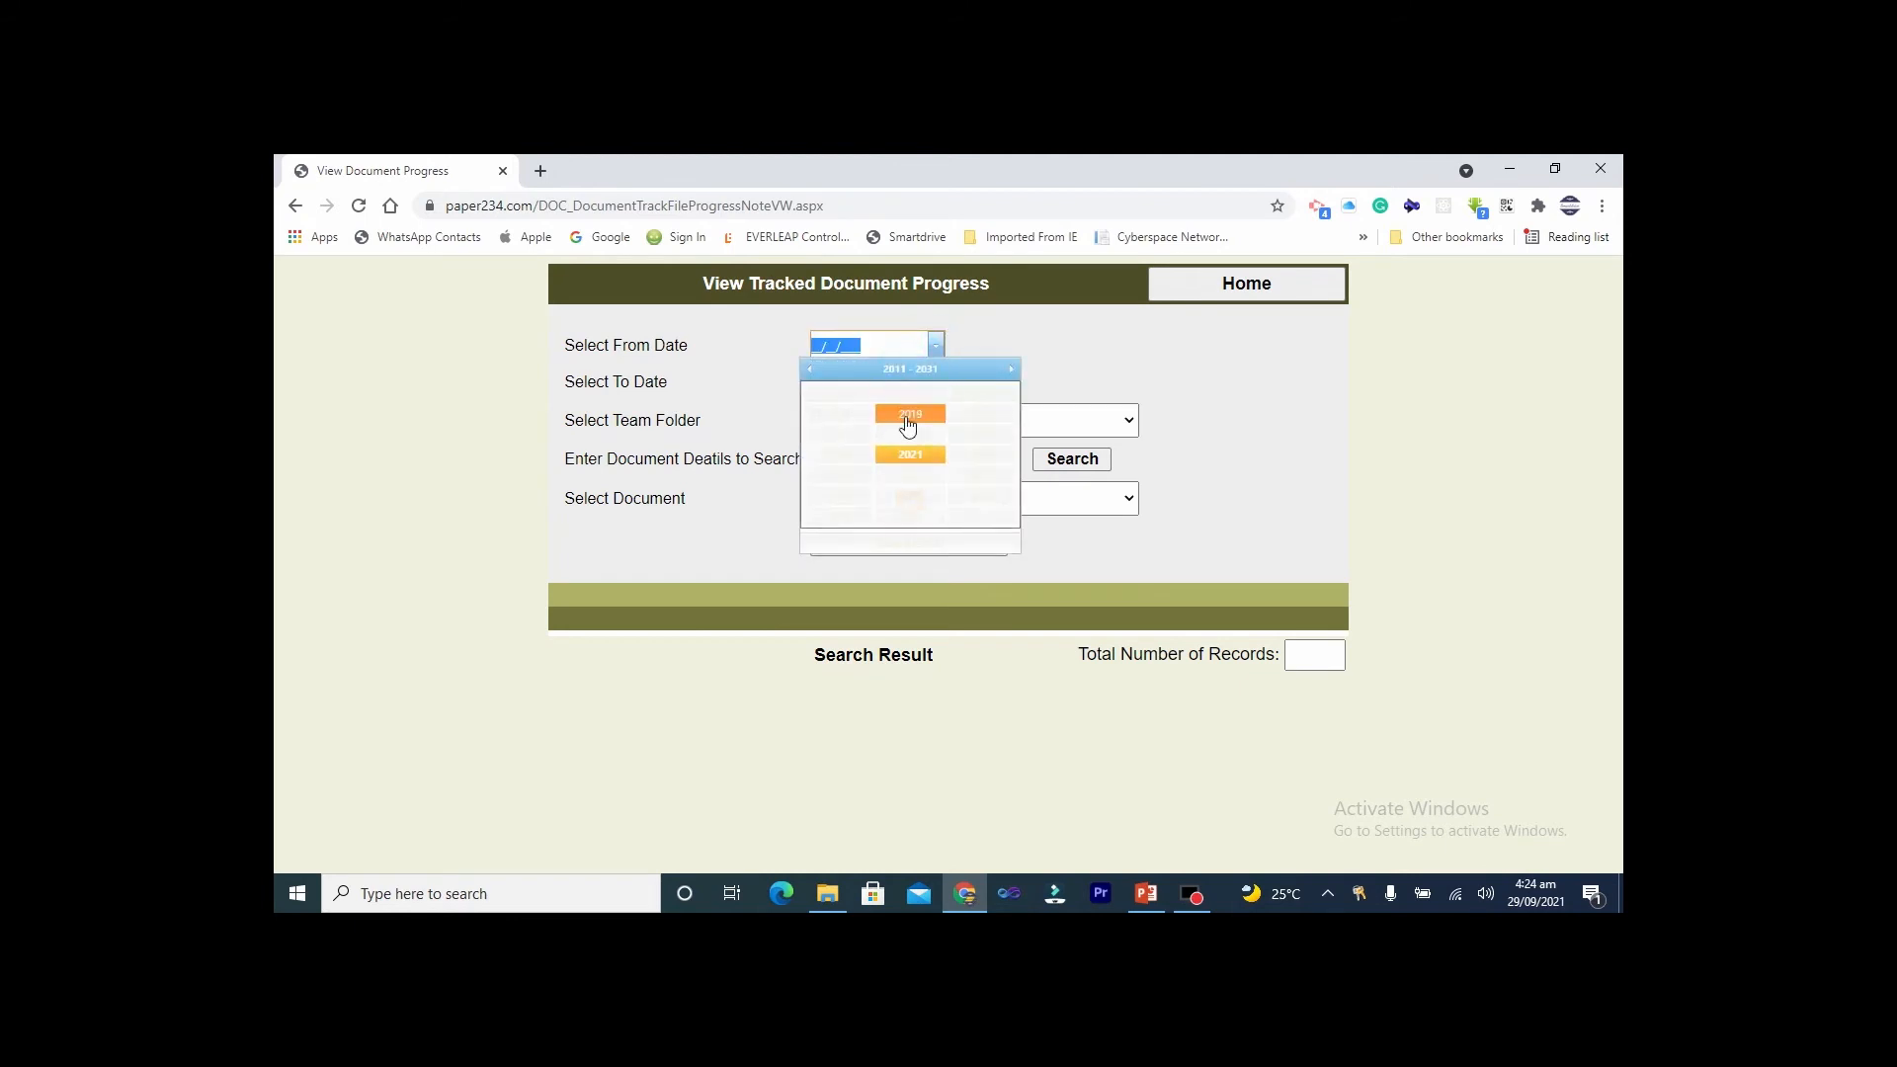
pyautogui.click(911, 425)
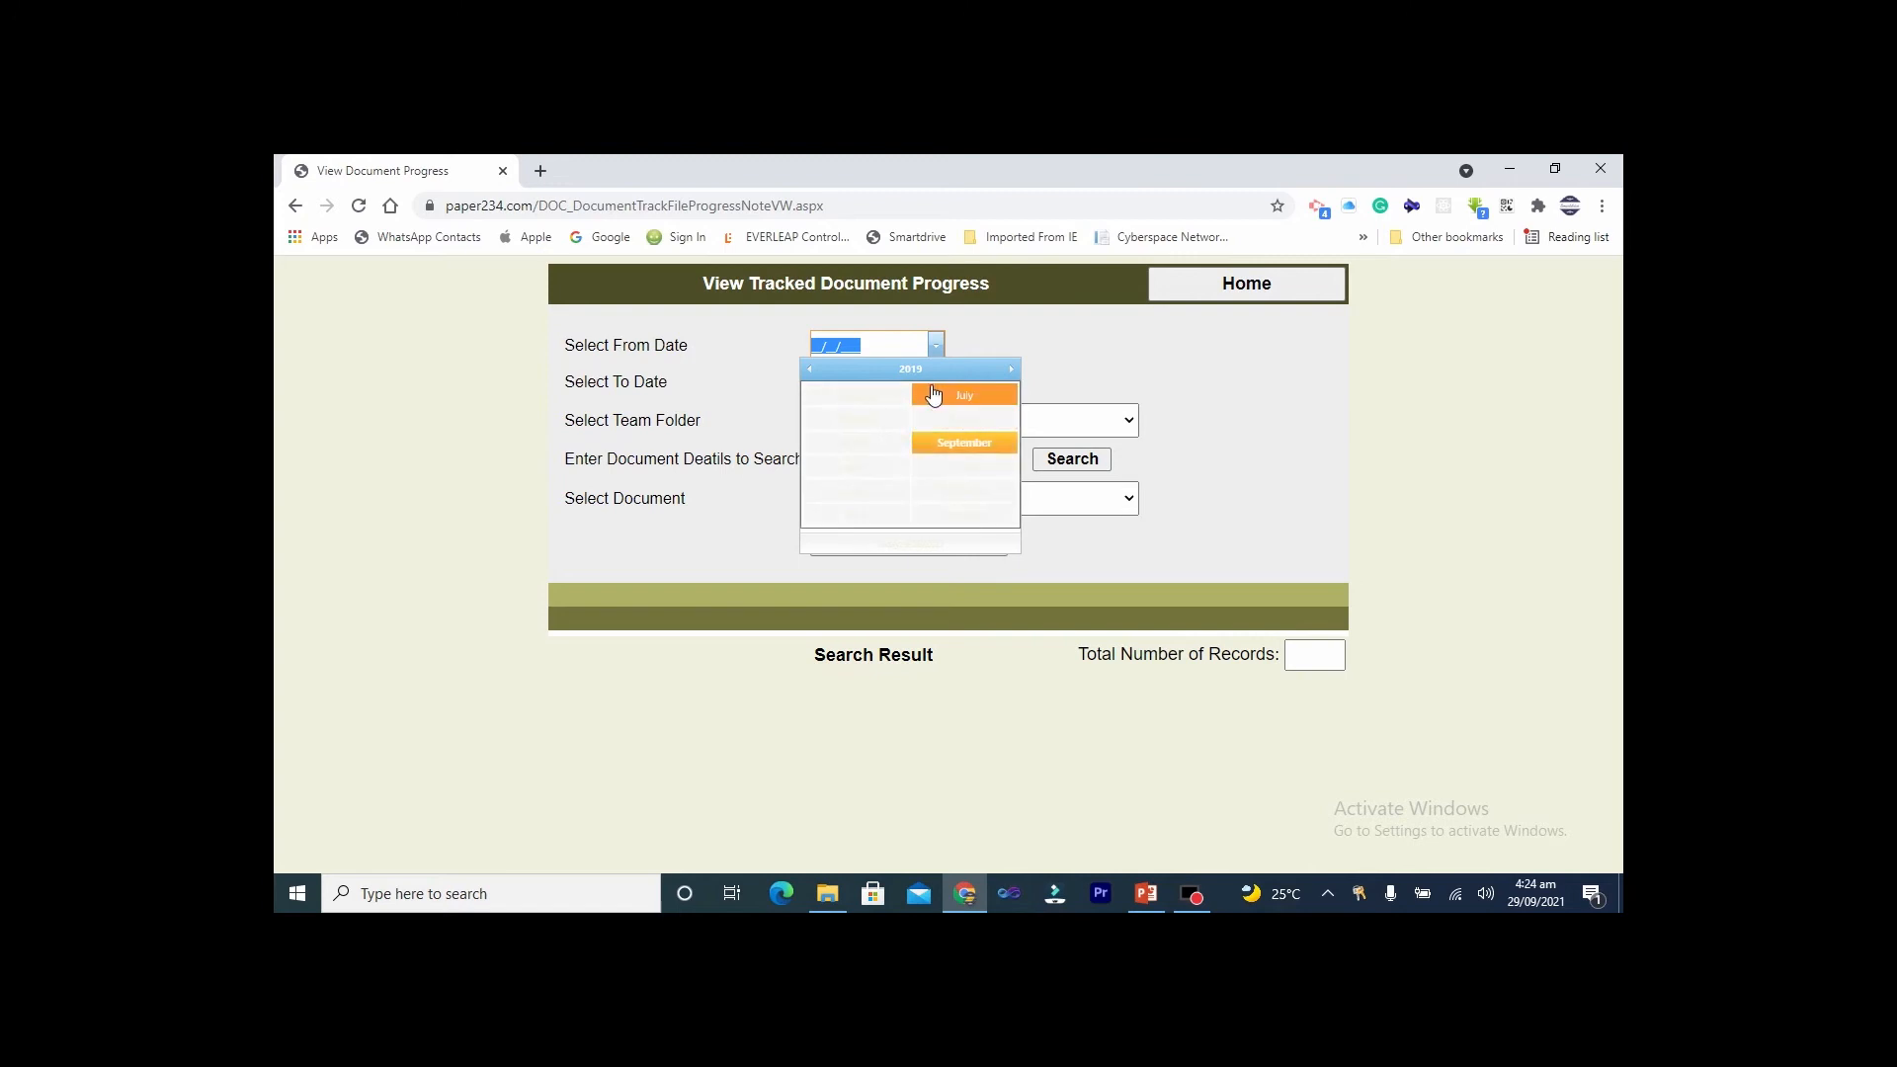
pyautogui.click(856, 396)
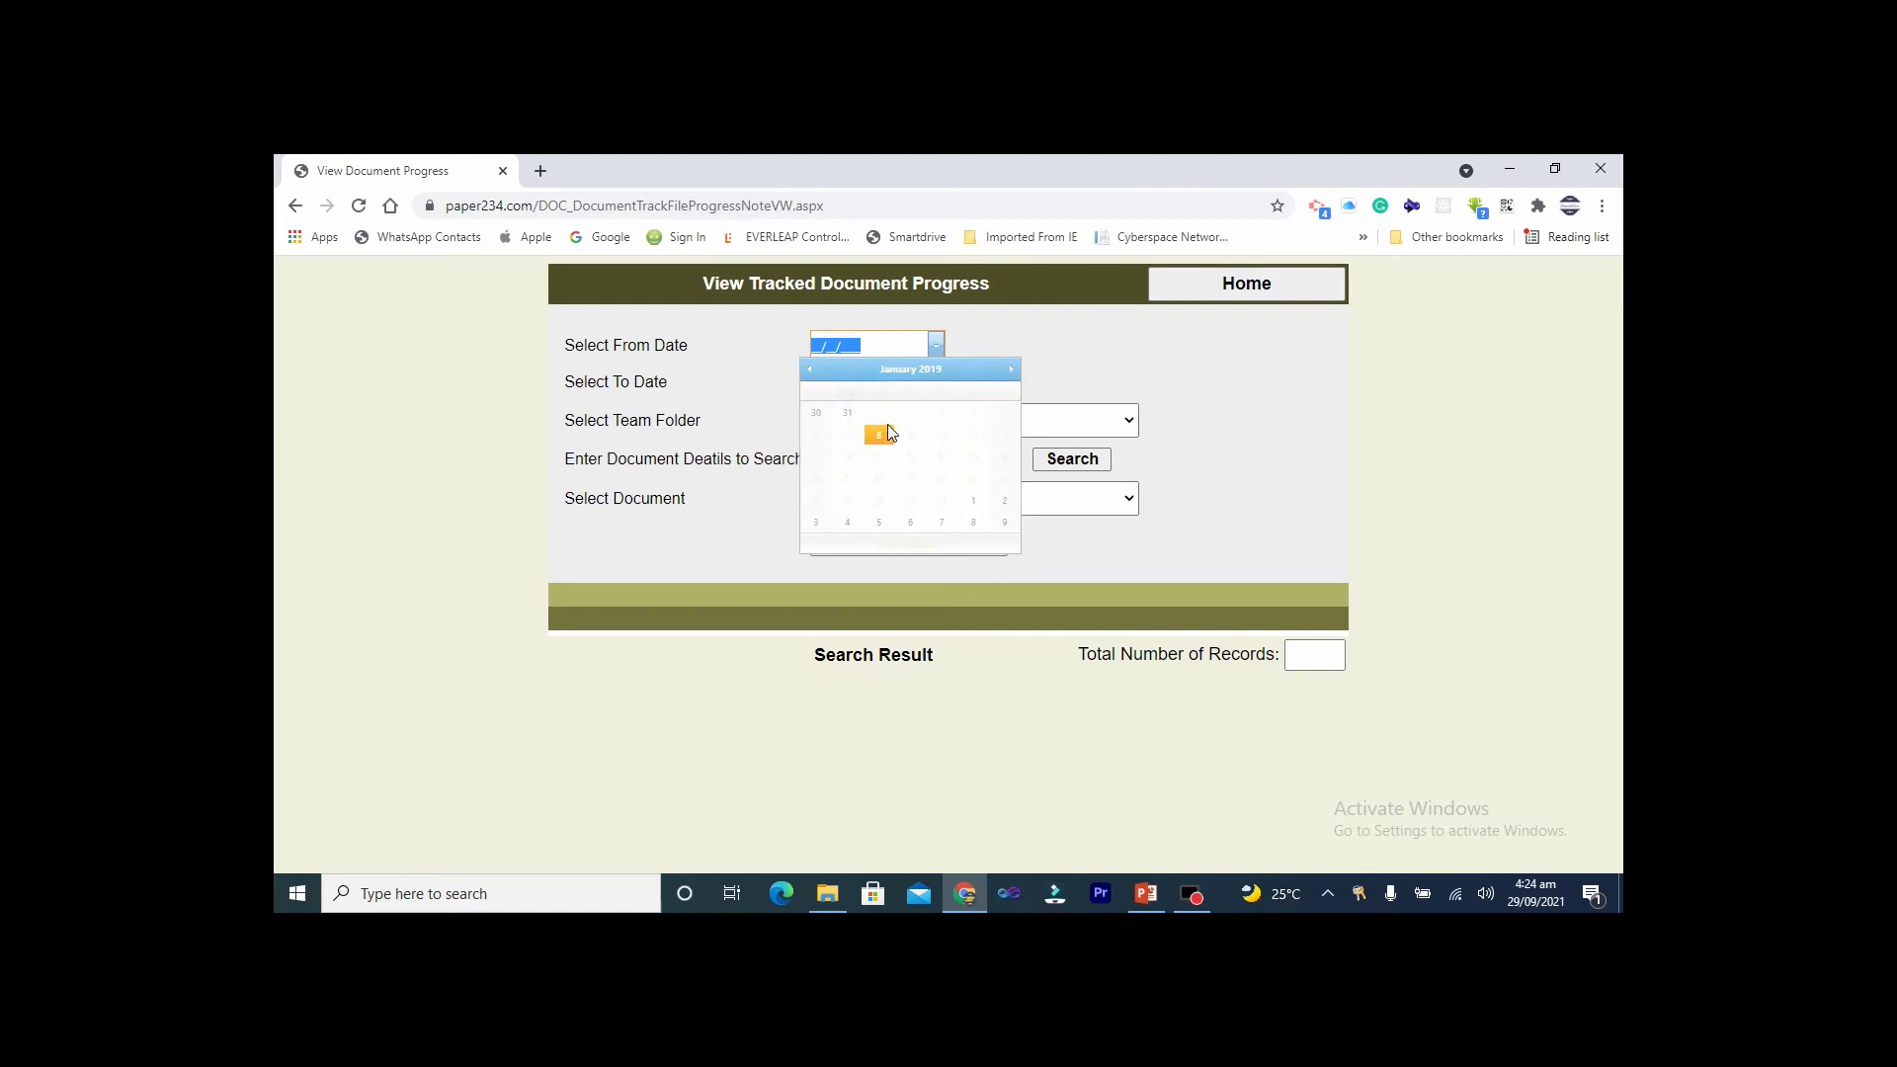
pyautogui.click(887, 416)
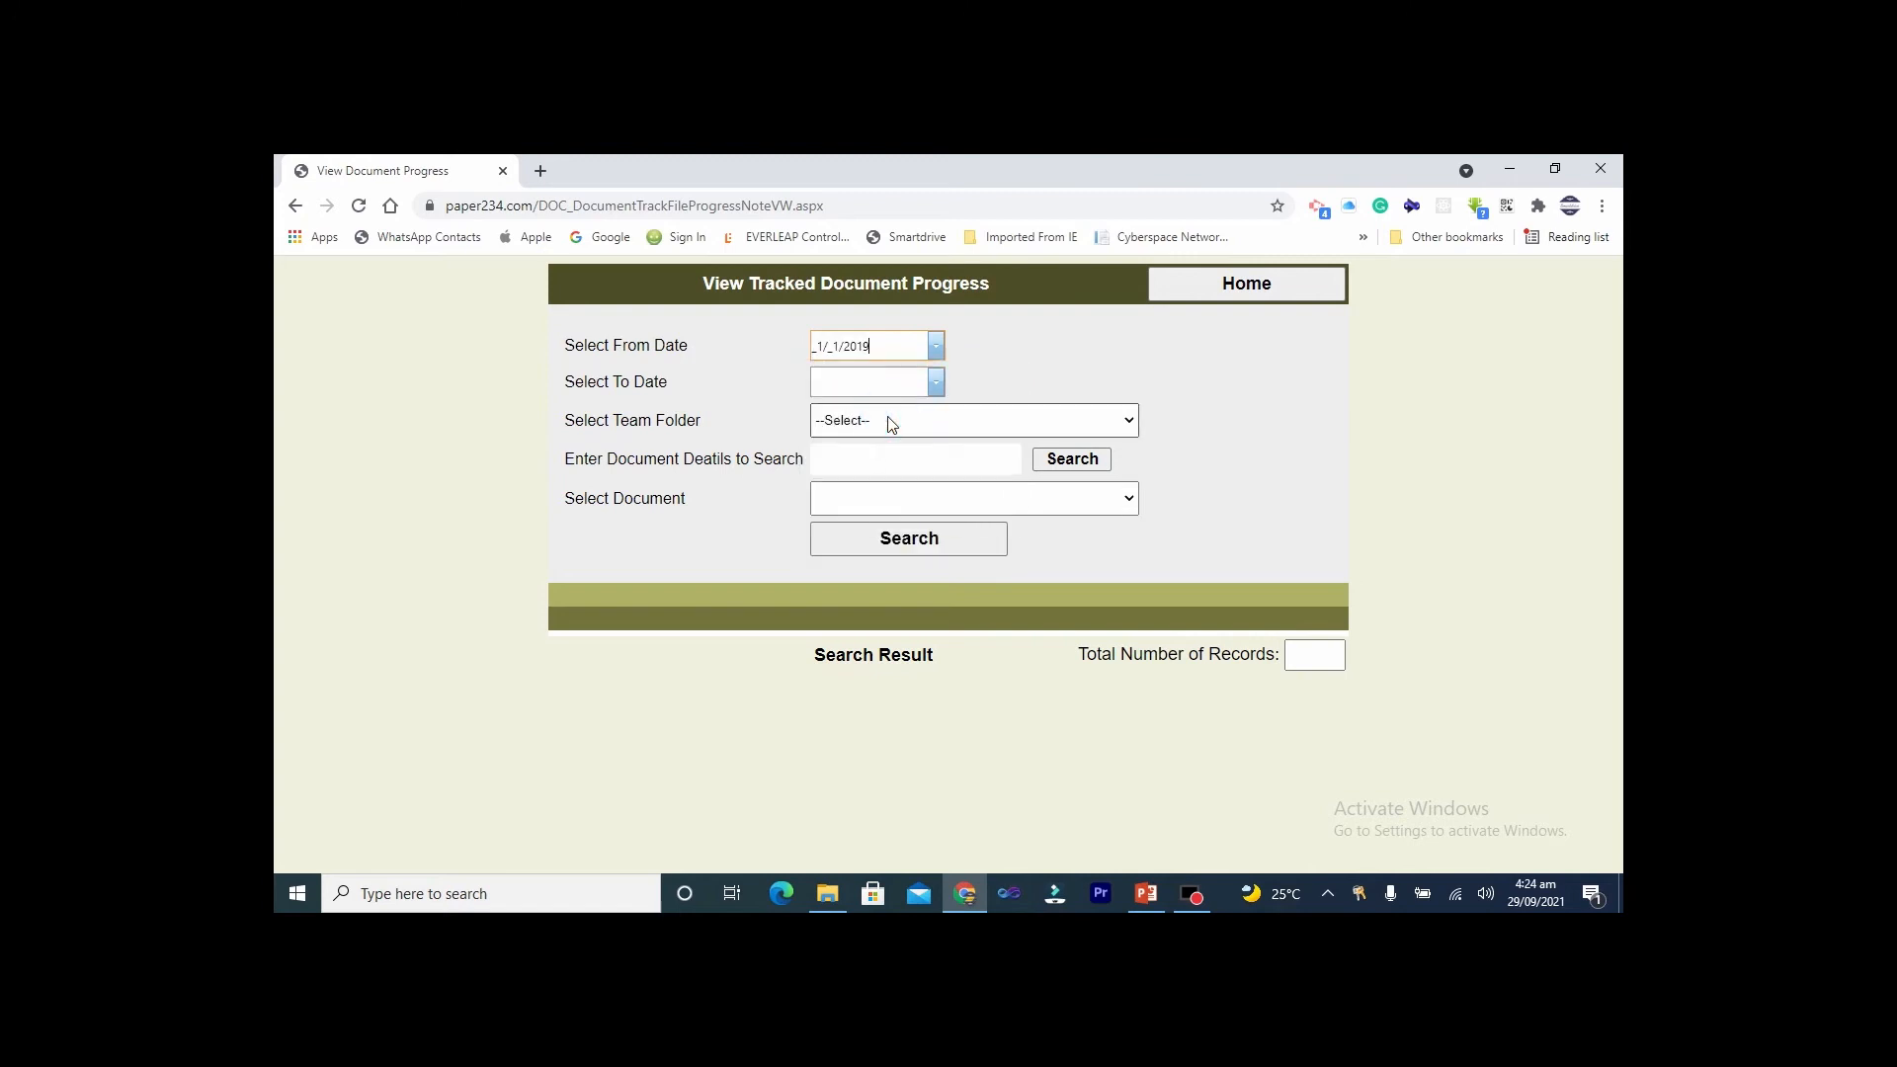
pyautogui.click(936, 387)
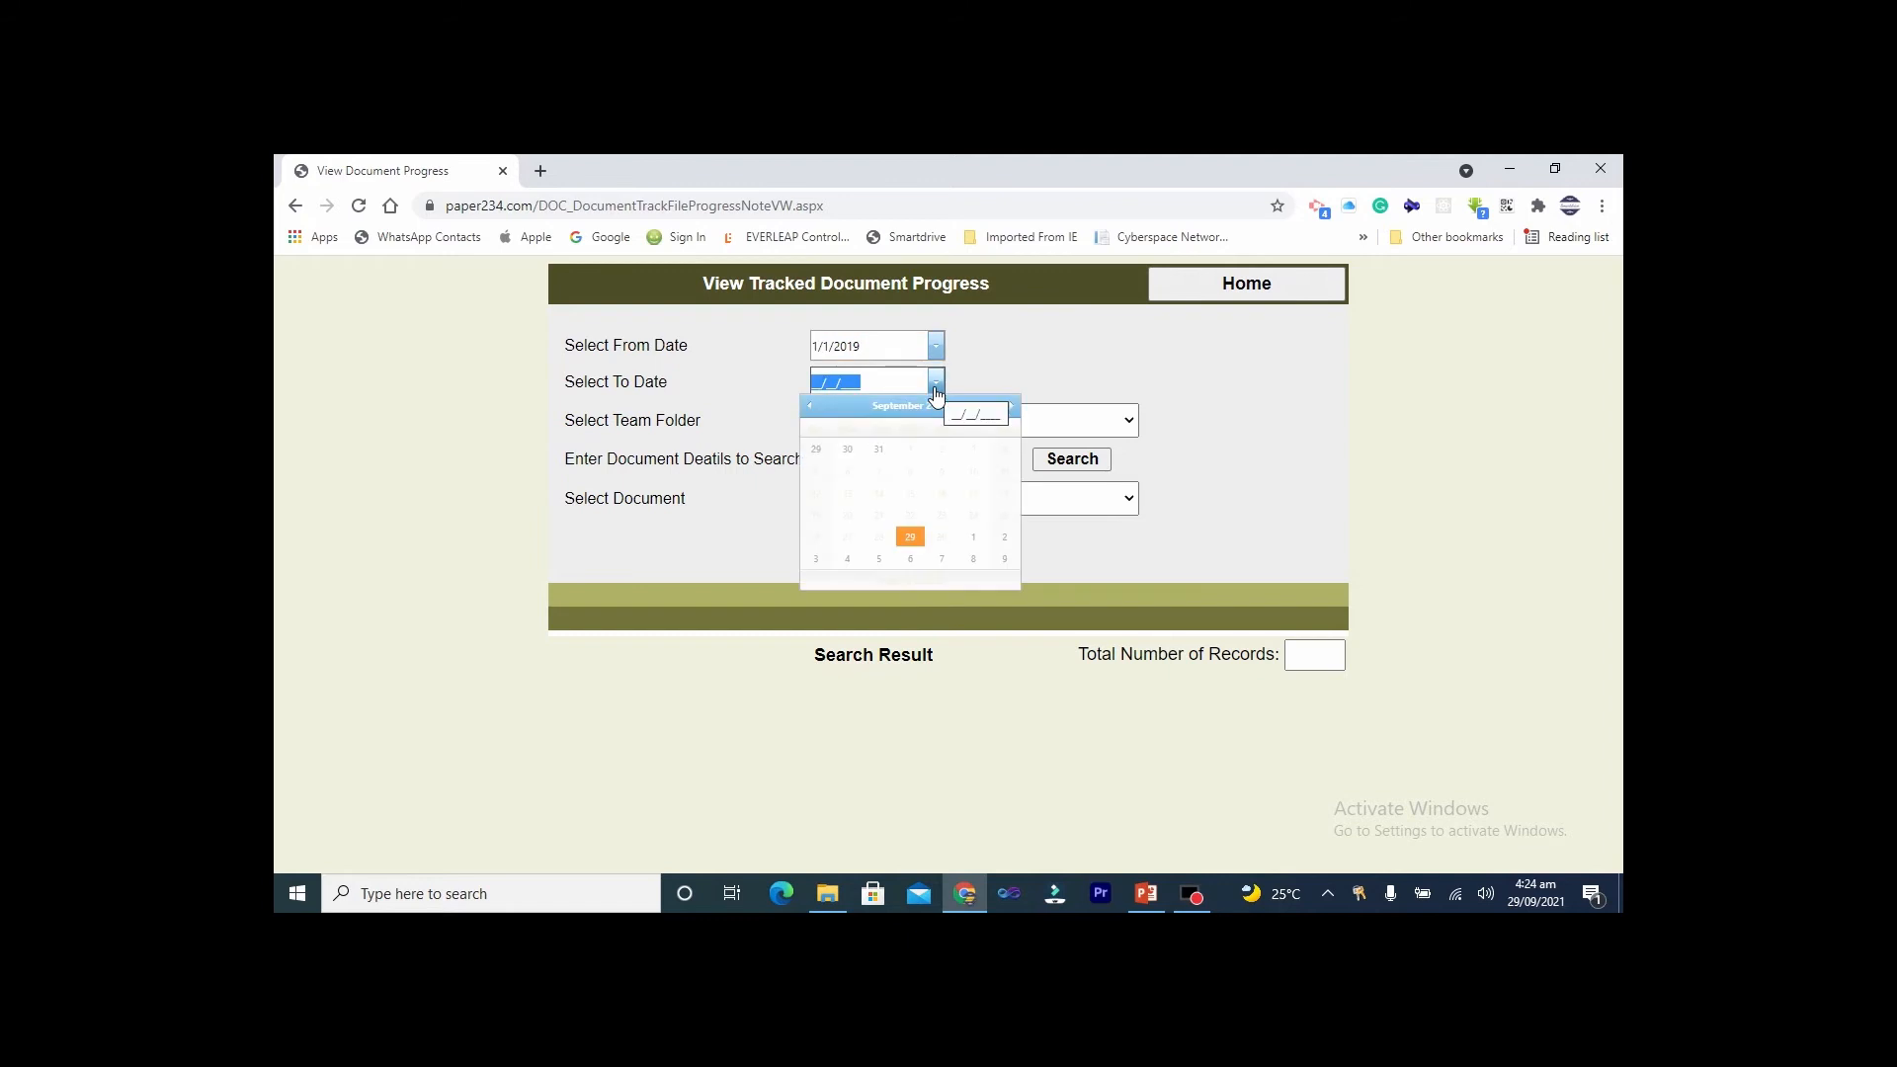
pyautogui.click(915, 538)
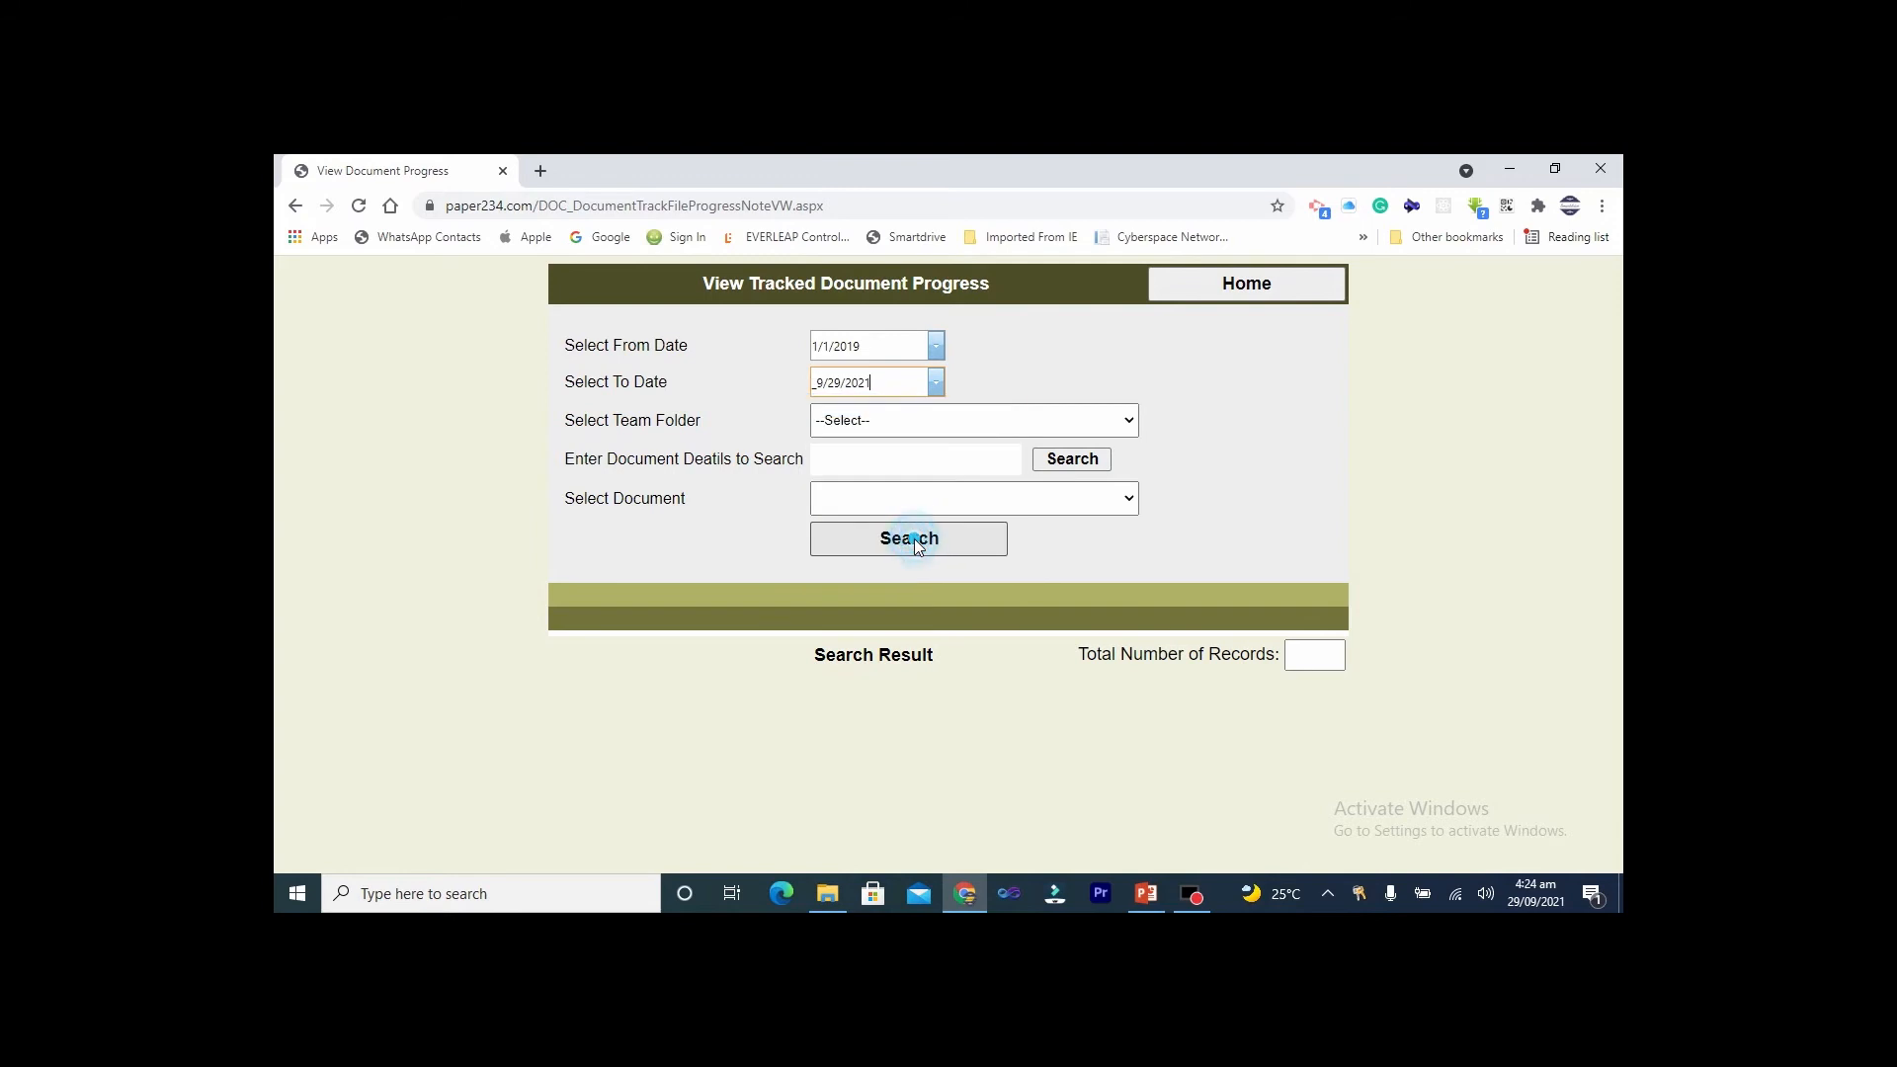
# Pick Osso Project Team Folder, search 'project', select Project Management Plan 2021, and run the search
pyautogui.click(922, 425)
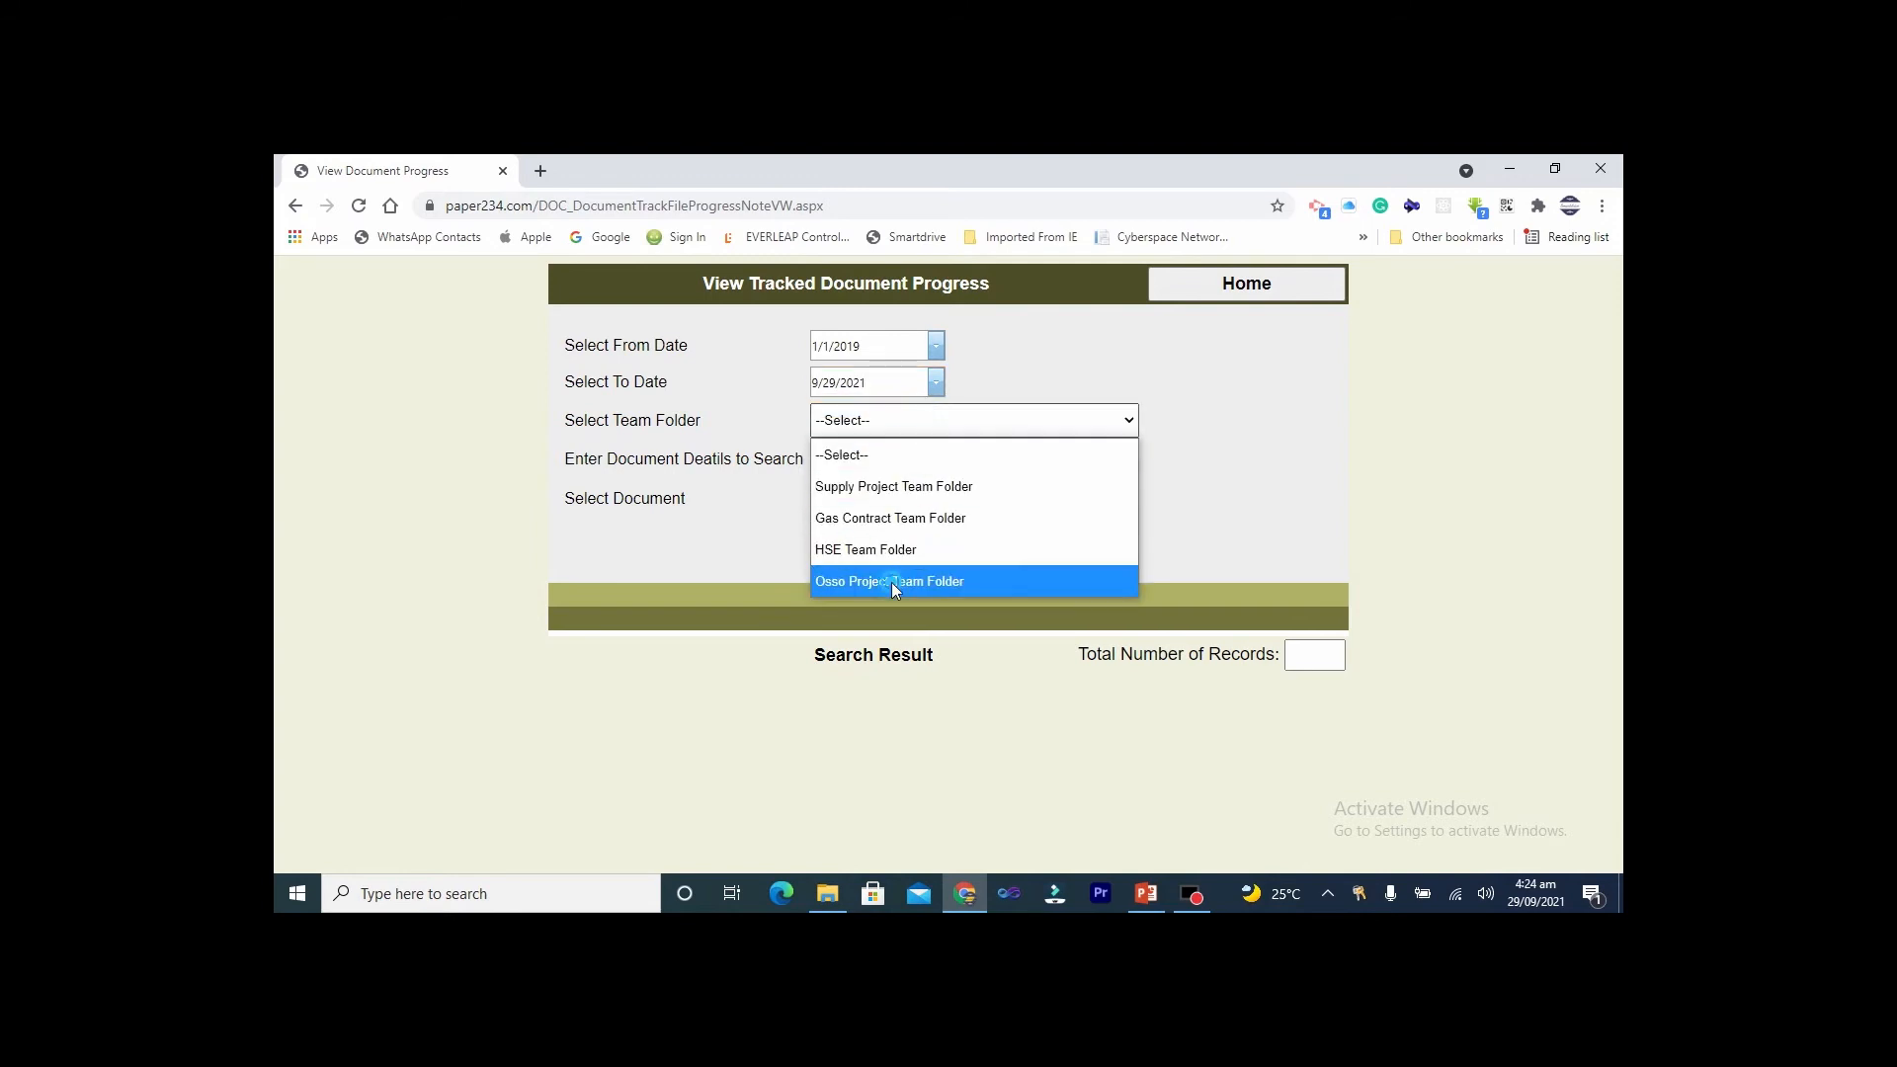
pyautogui.click(891, 583)
pyautogui.click(919, 458)
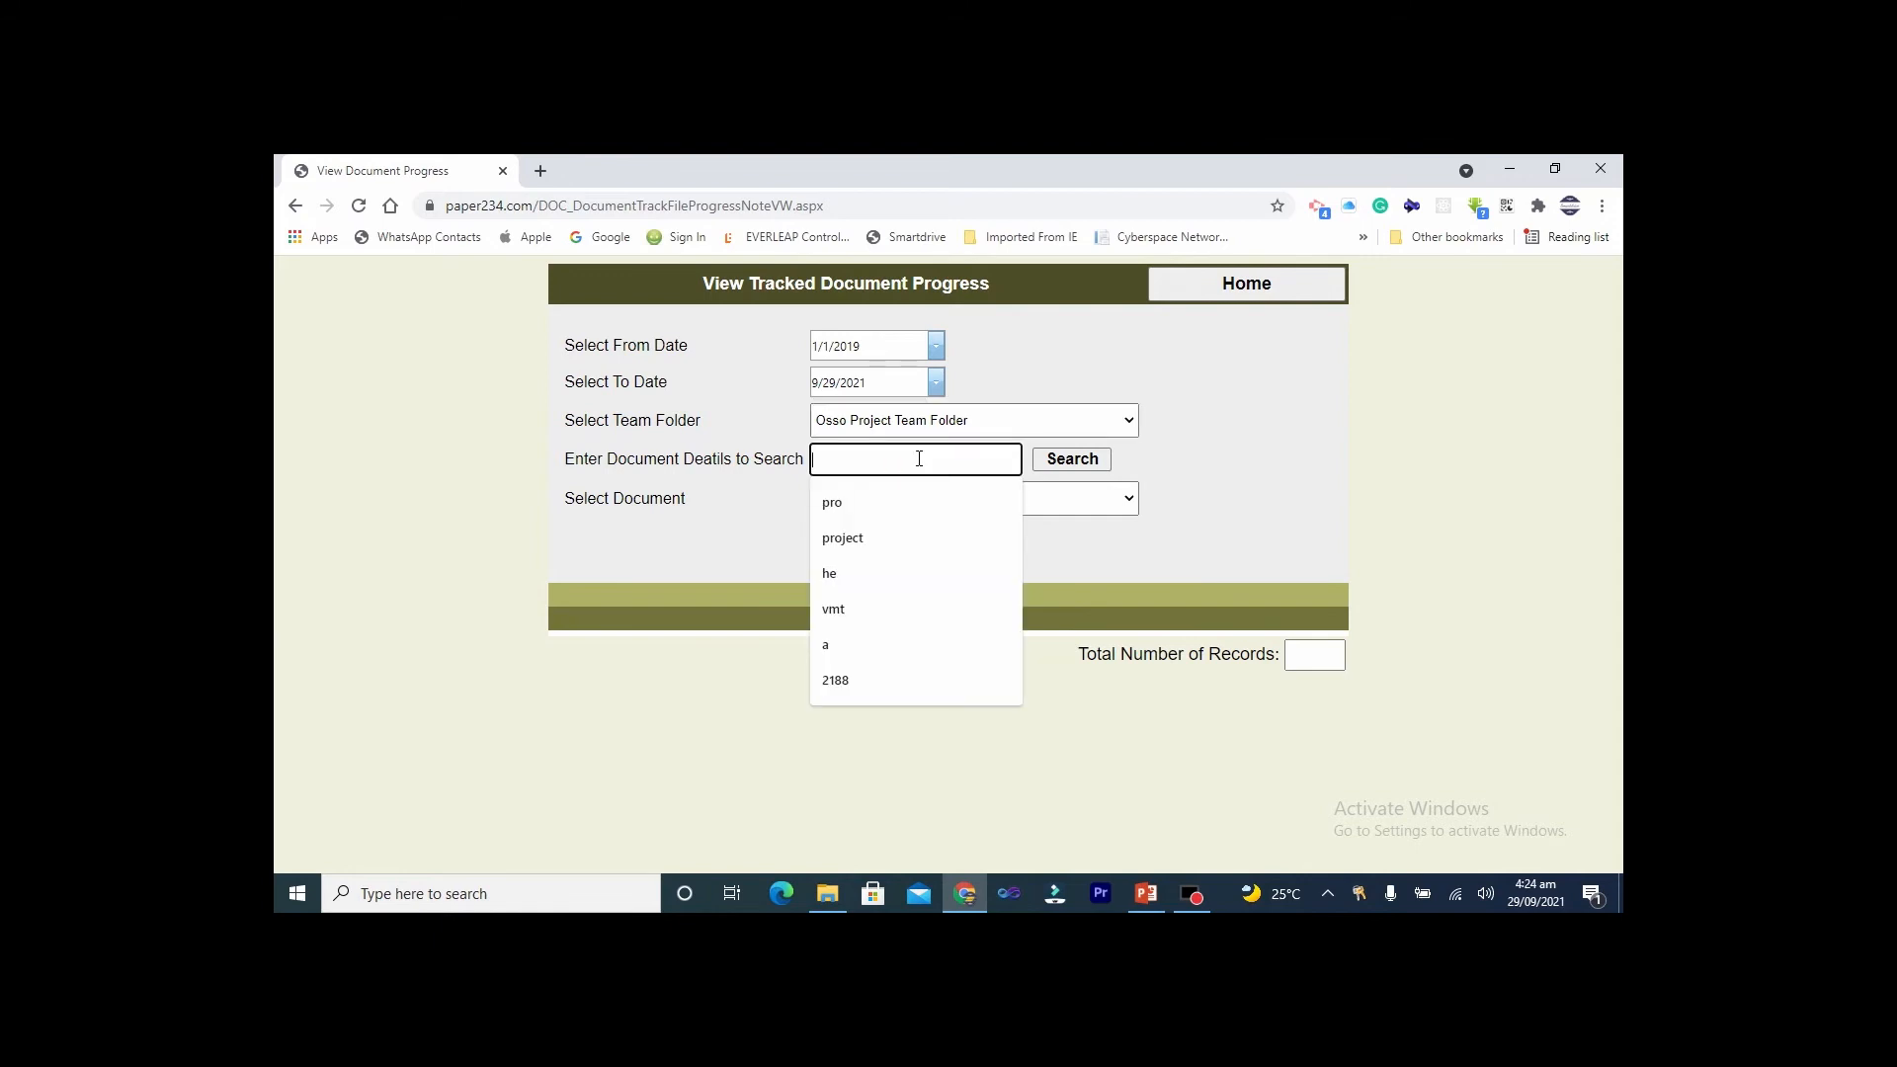
pyautogui.click(870, 537)
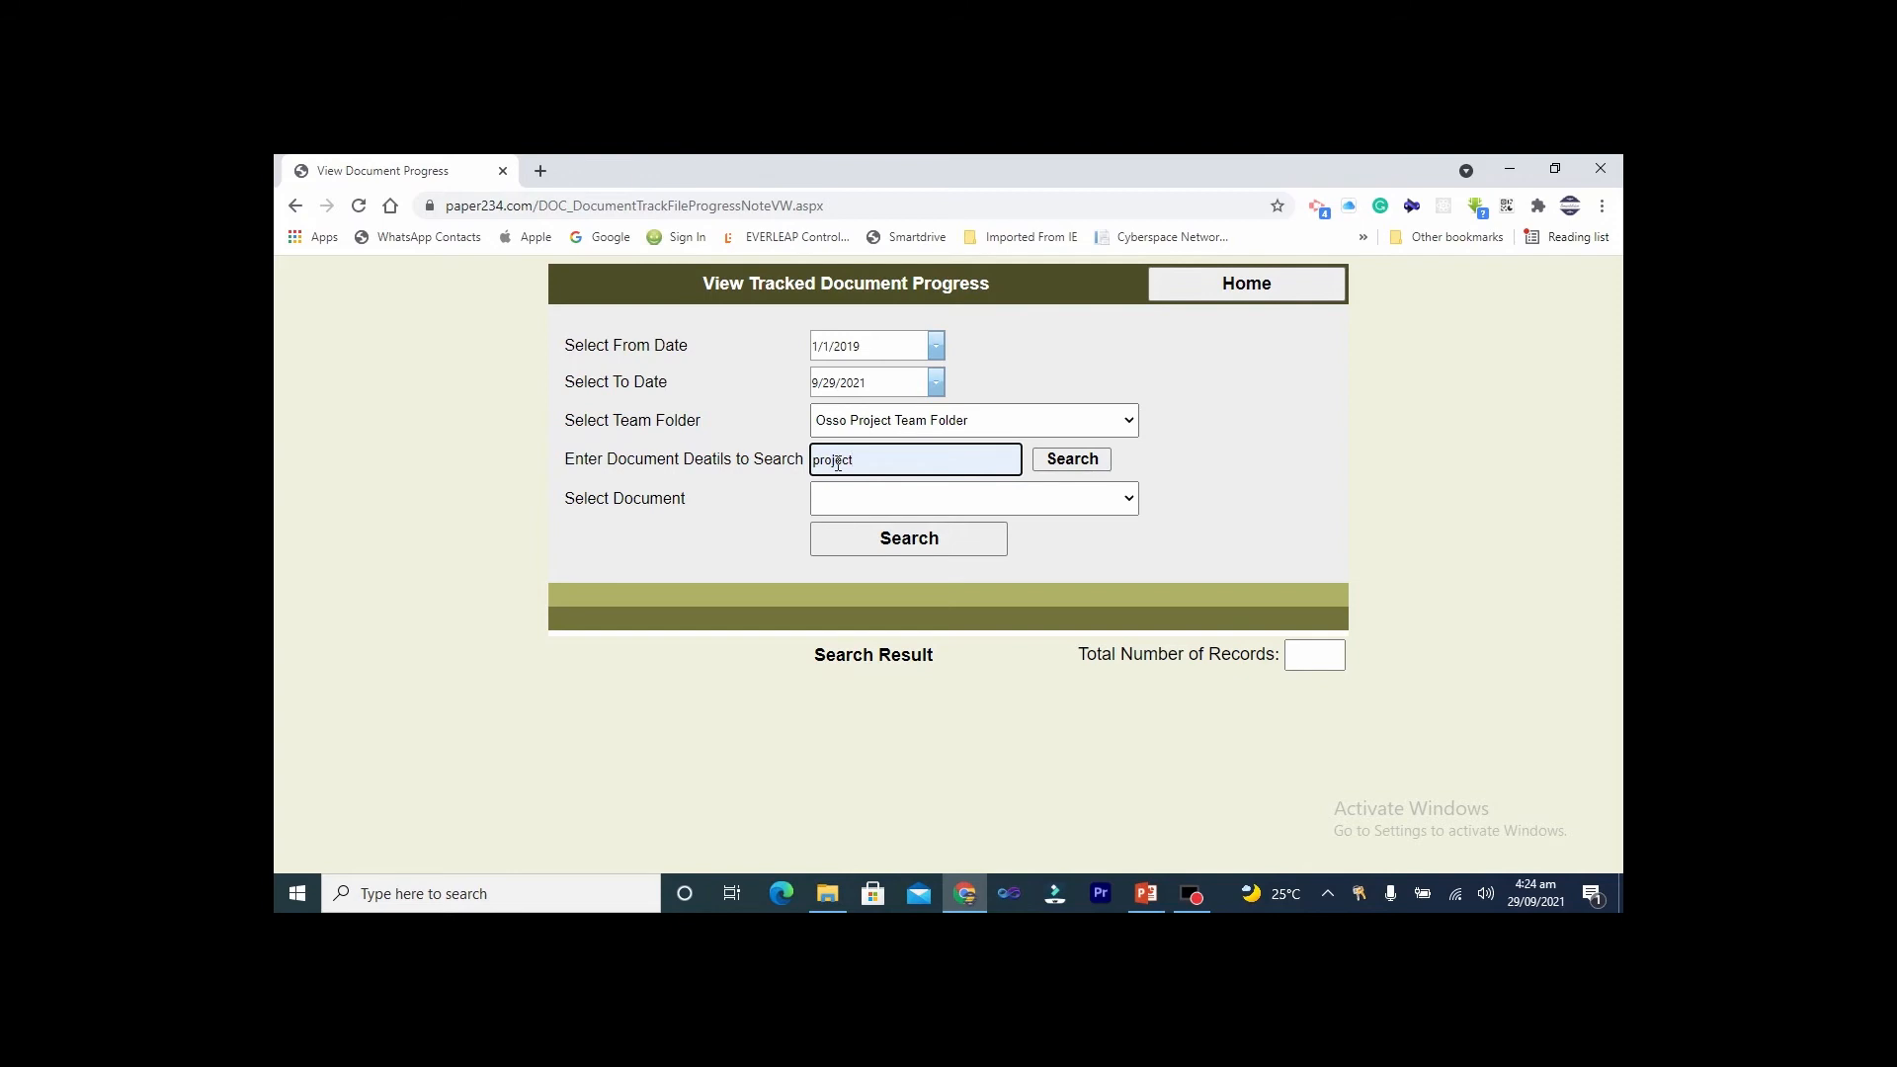
pyautogui.click(1044, 462)
pyautogui.click(1027, 496)
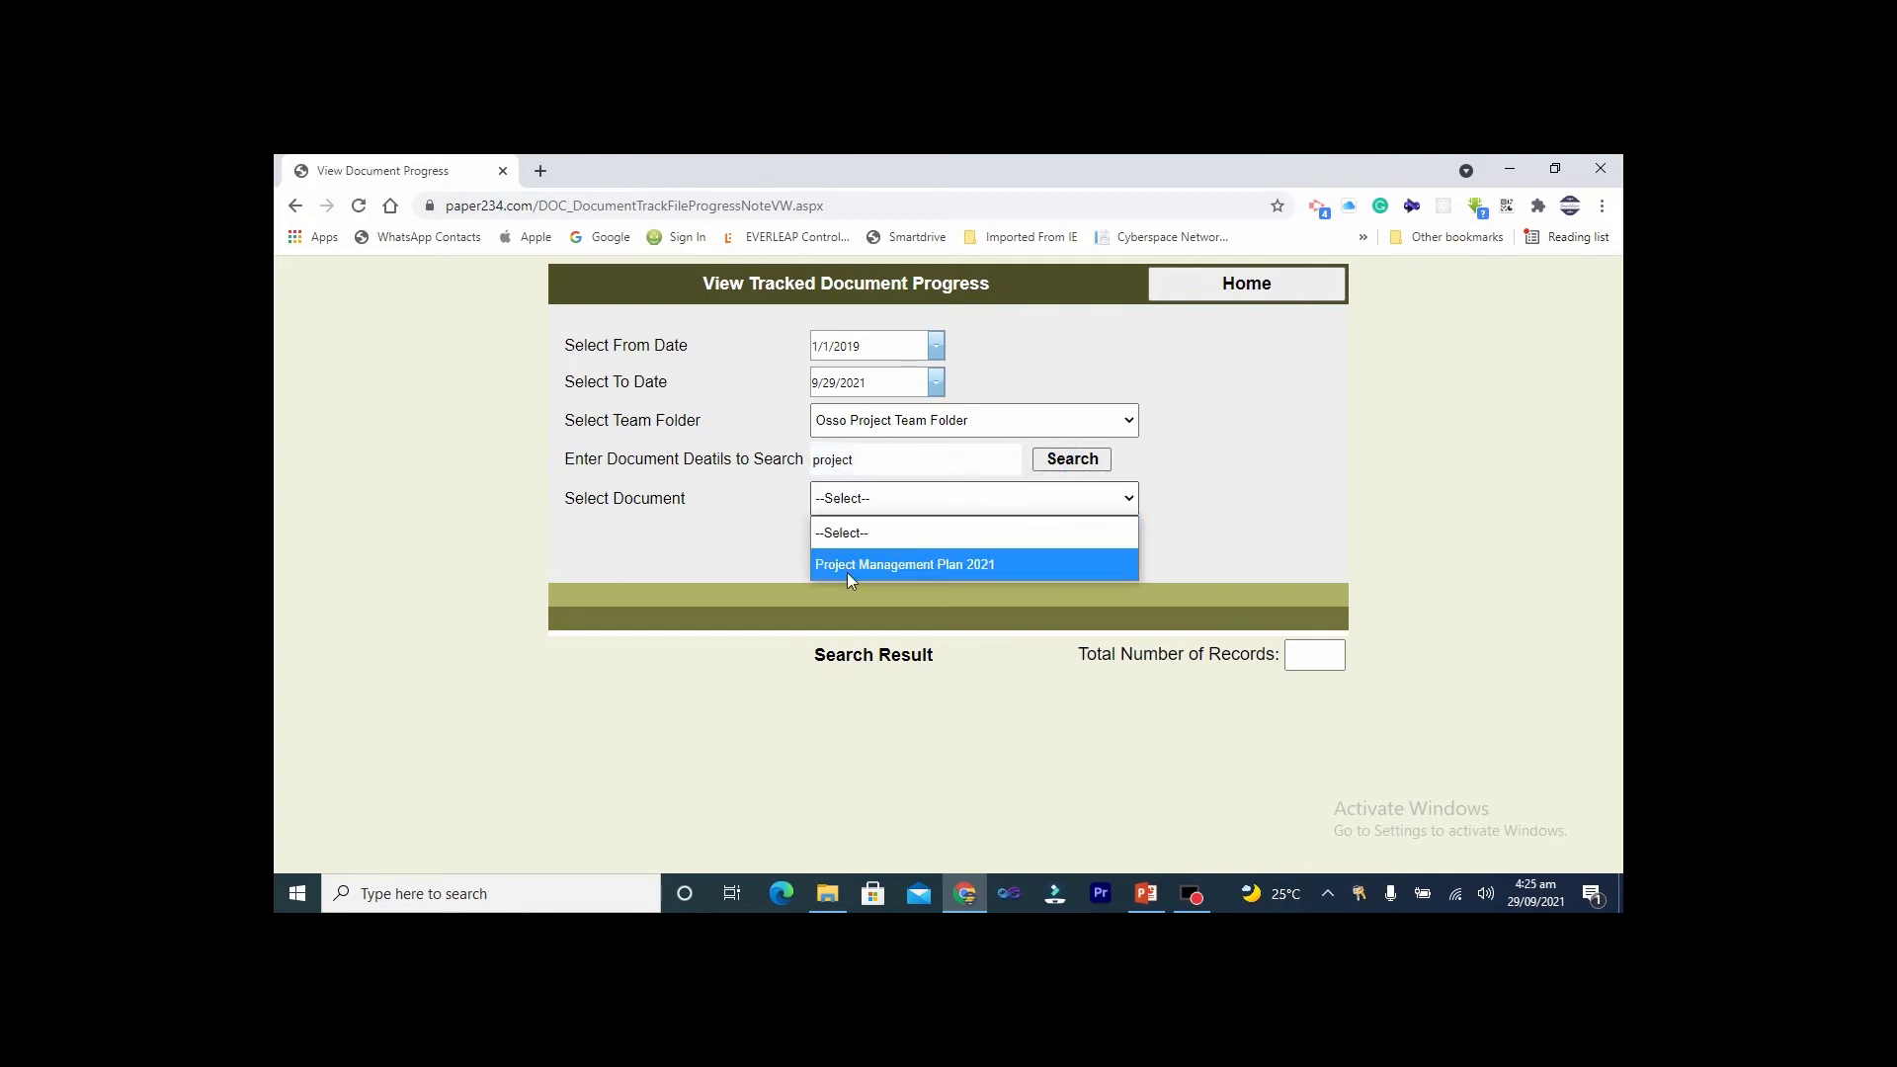
pyautogui.click(904, 567)
pyautogui.click(897, 545)
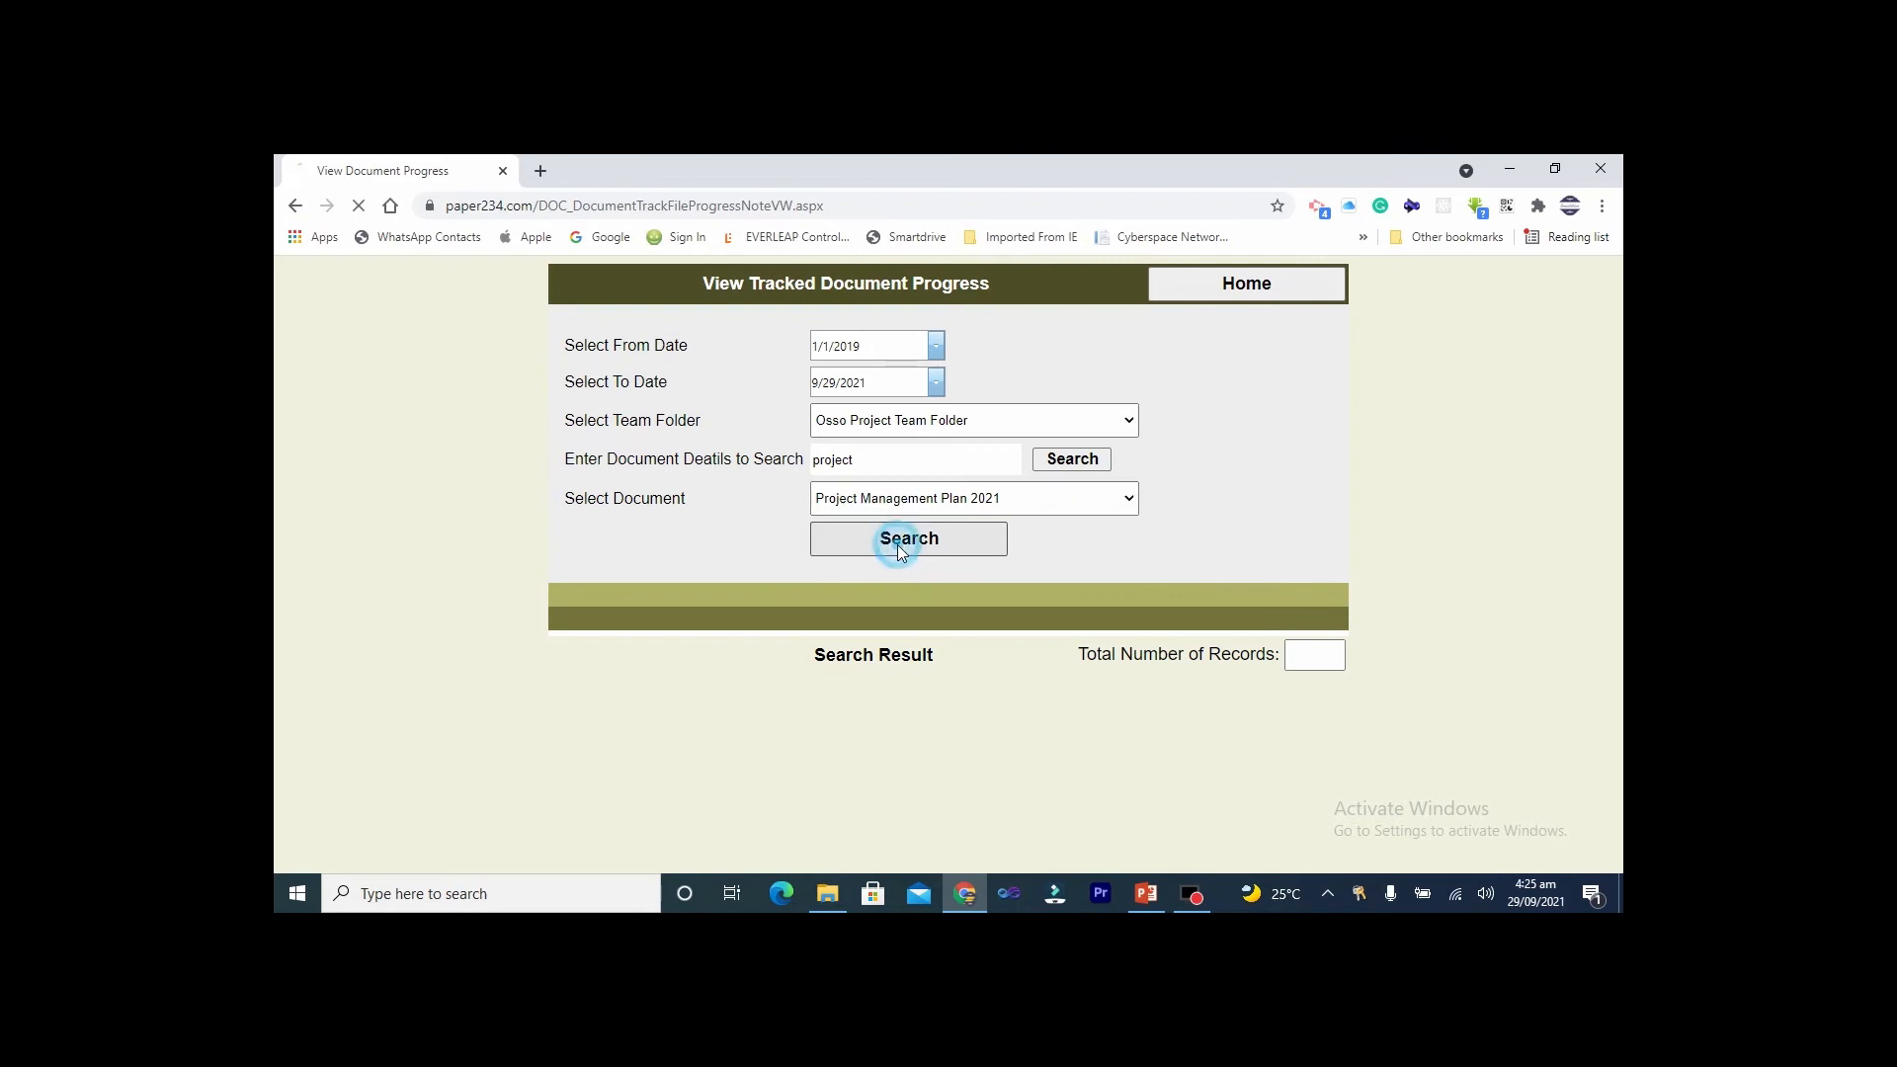
# Scroll through the four progress records, then return to the main trial menu
pyautogui.scroll(-1, 999, 637)
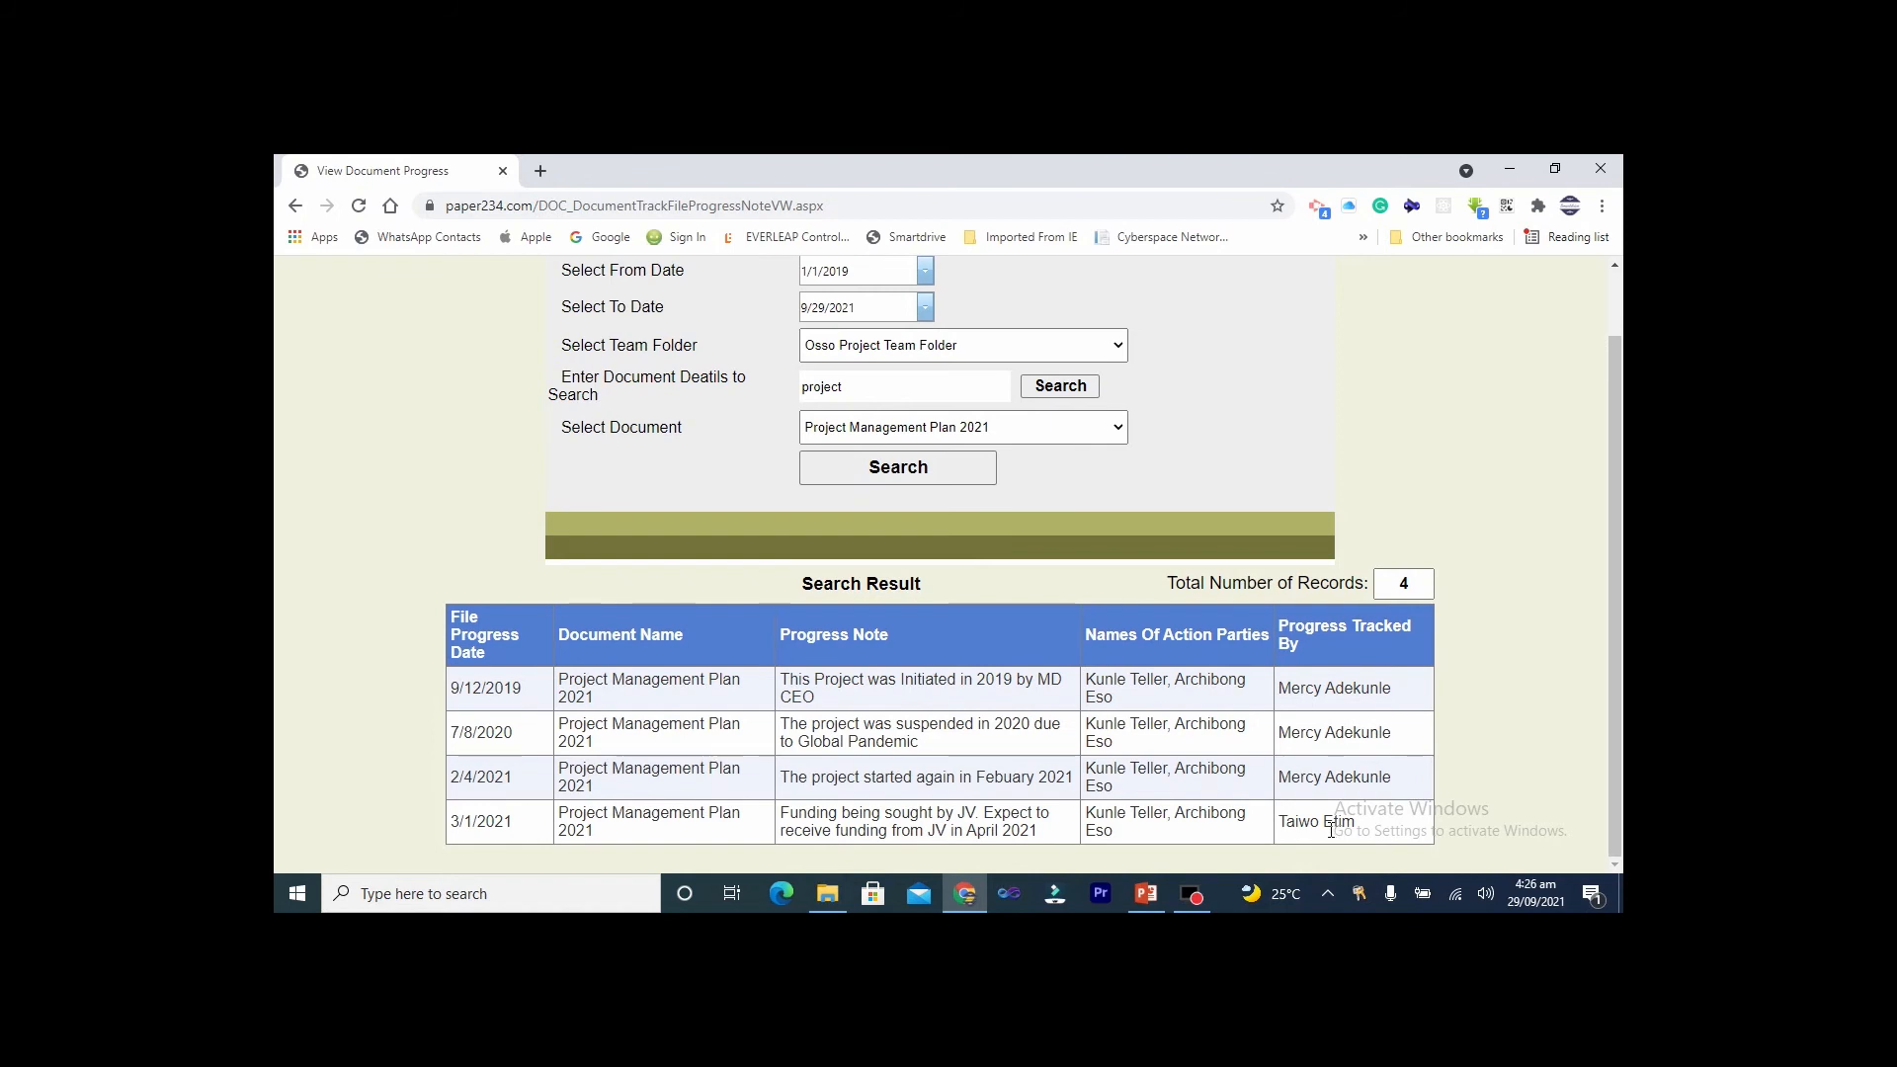
pyautogui.scroll(1, 1329, 830)
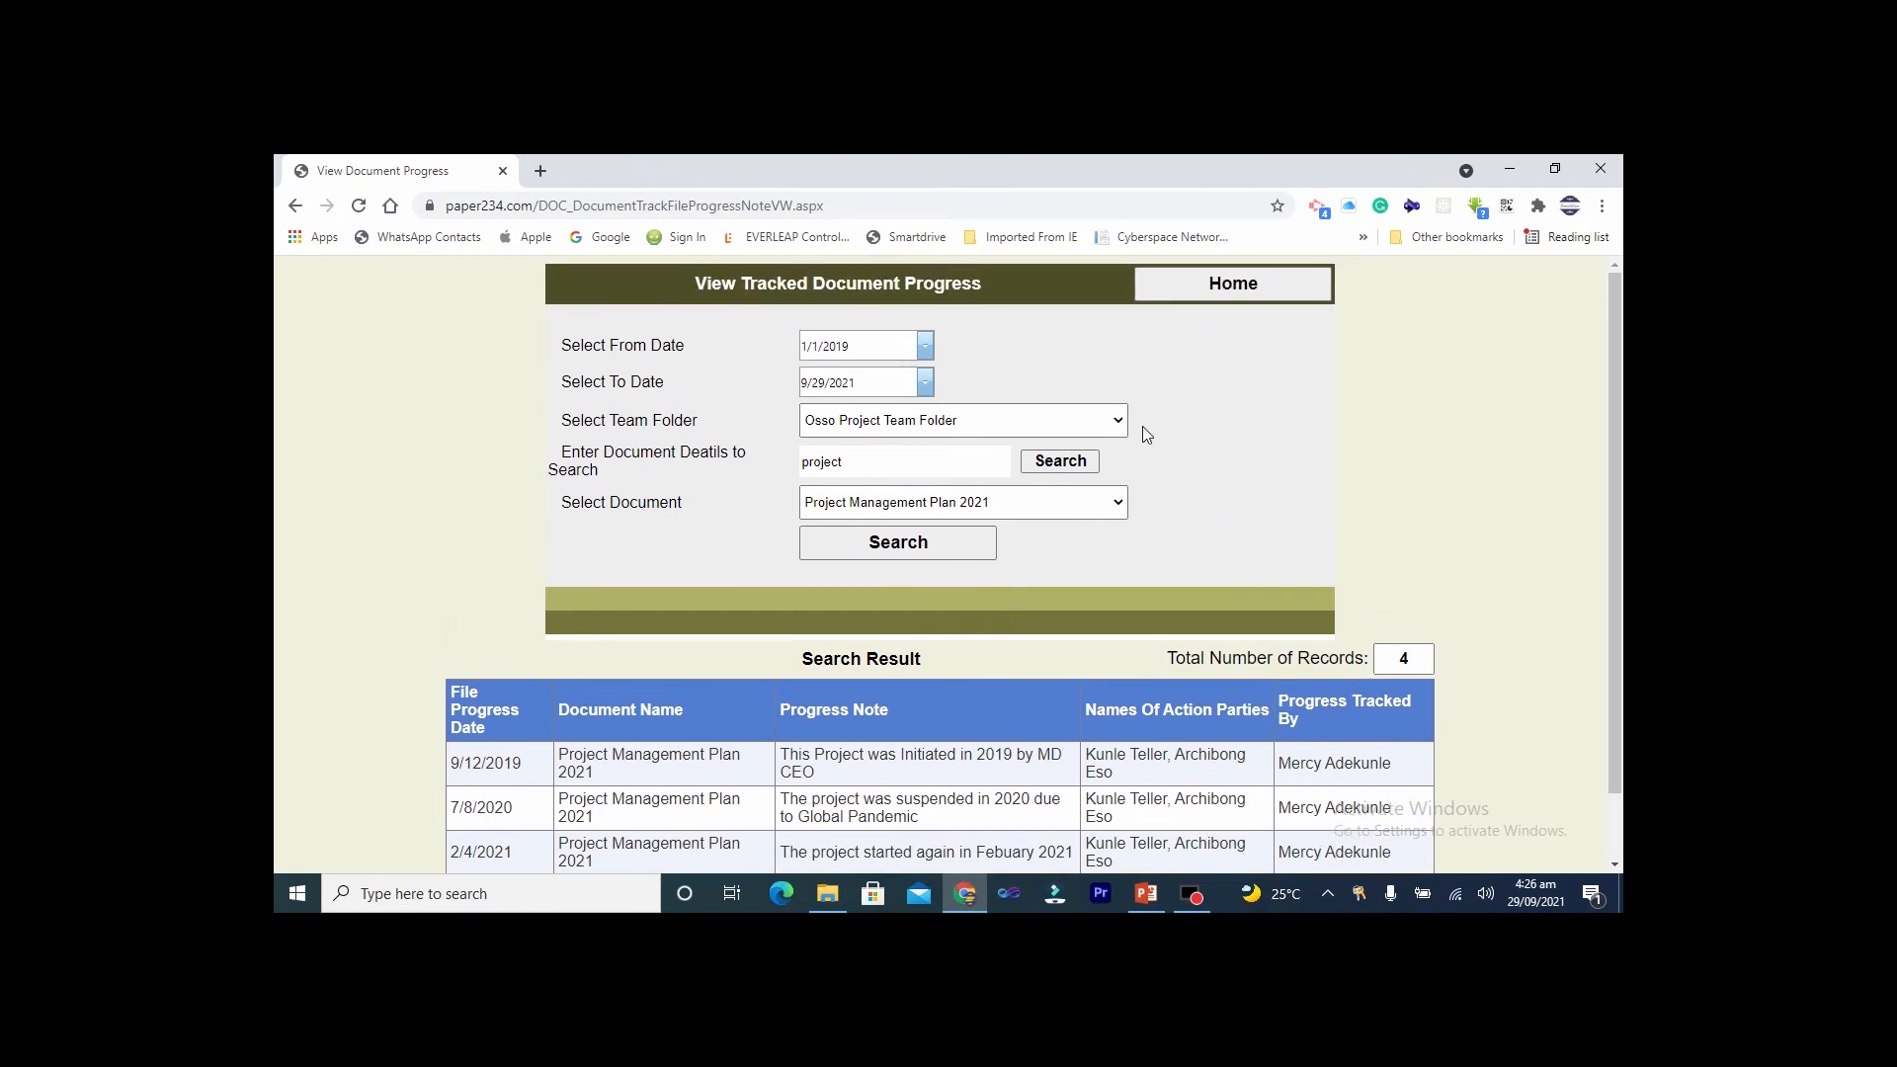
pyautogui.click(1214, 283)
# Open Track Document Progress, choose Osso Project Team Folder, search 'project', and select Project Management Plan 2021
pyautogui.scroll(-5, 1087, 589)
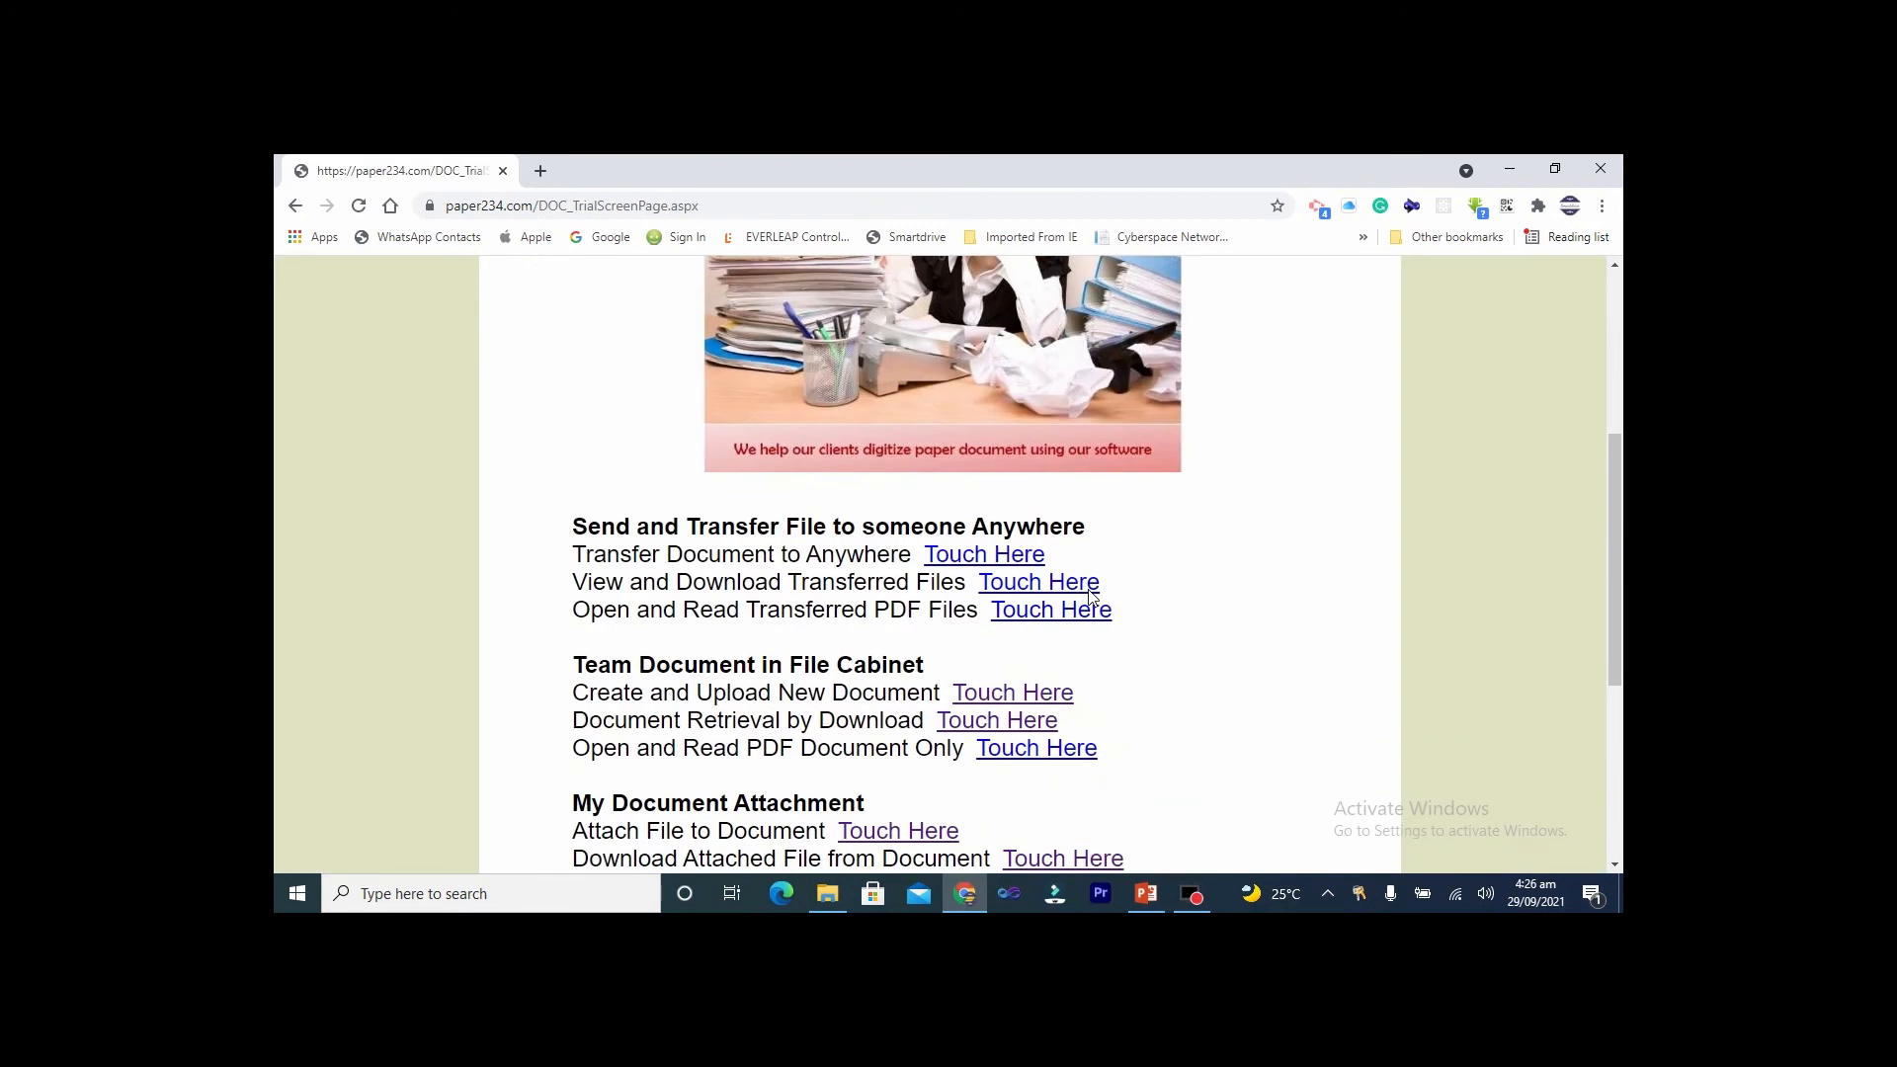
pyautogui.scroll(-3, 1090, 599)
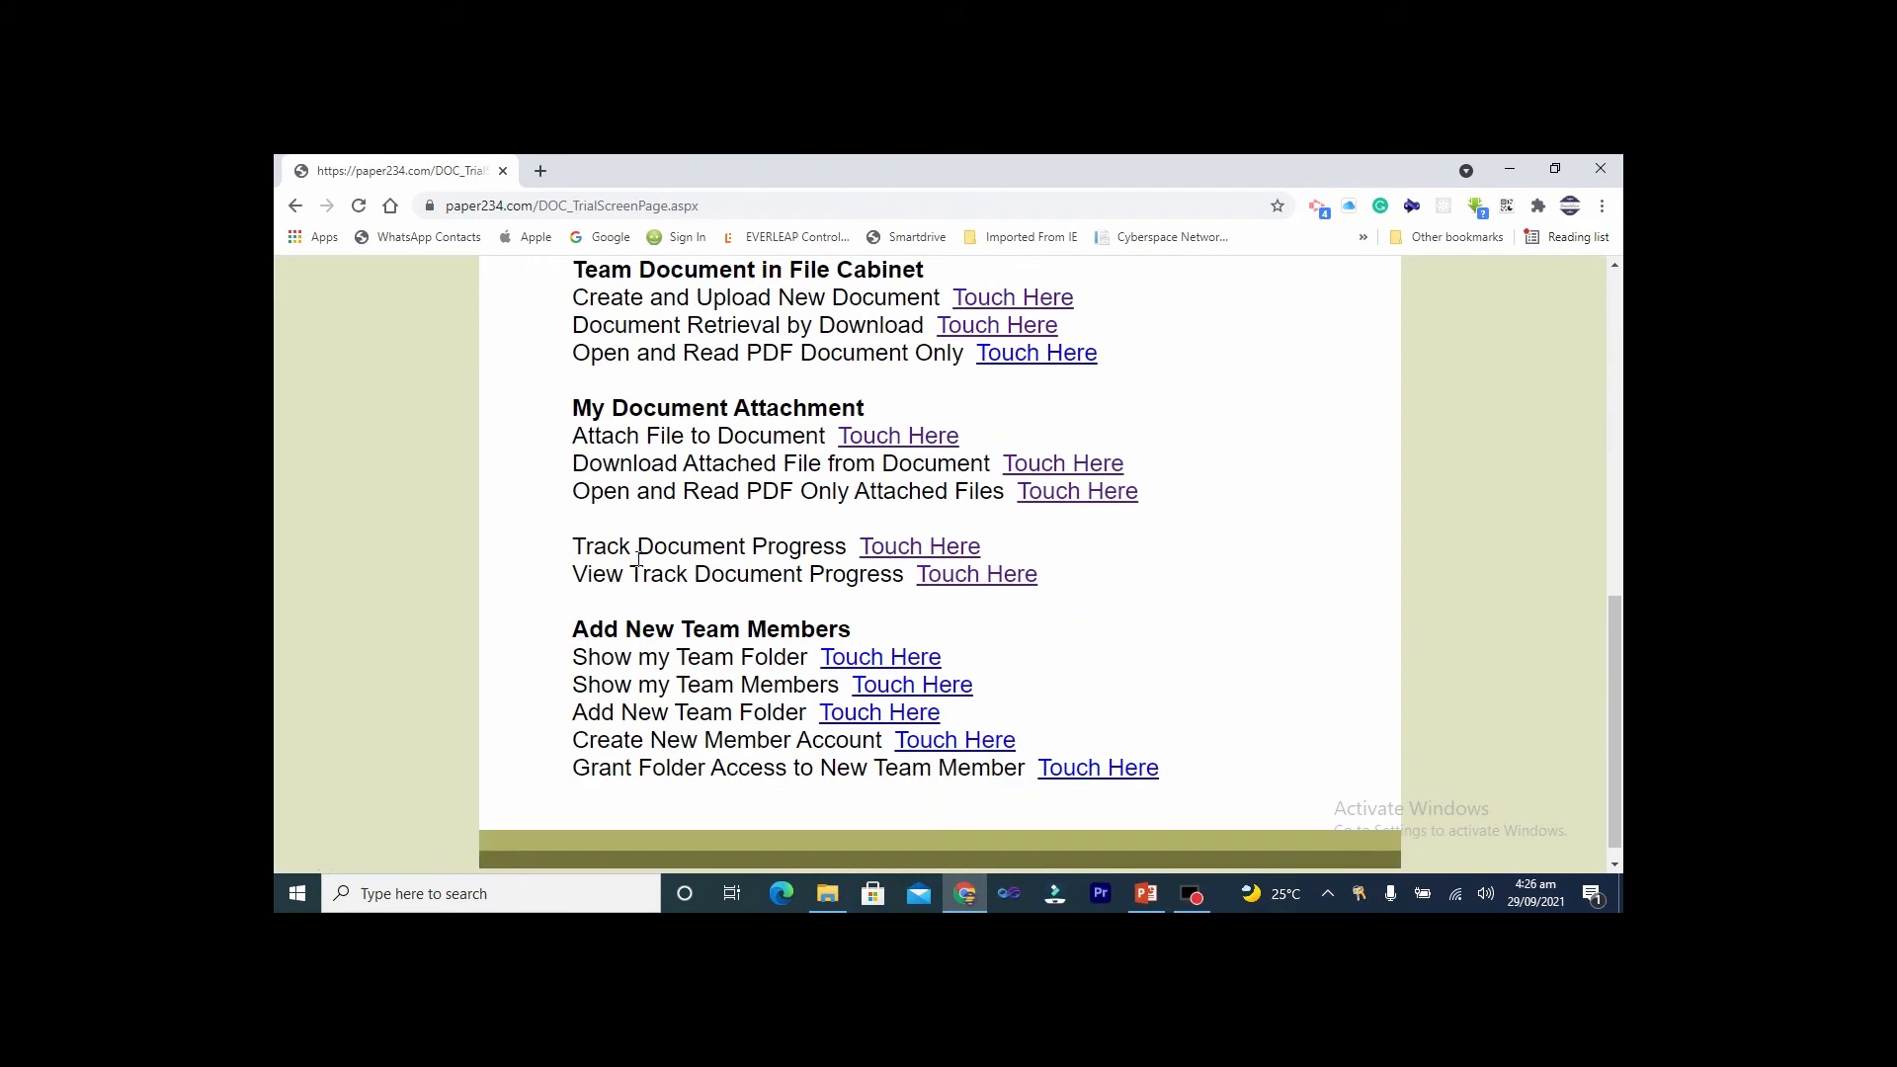
pyautogui.click(891, 553)
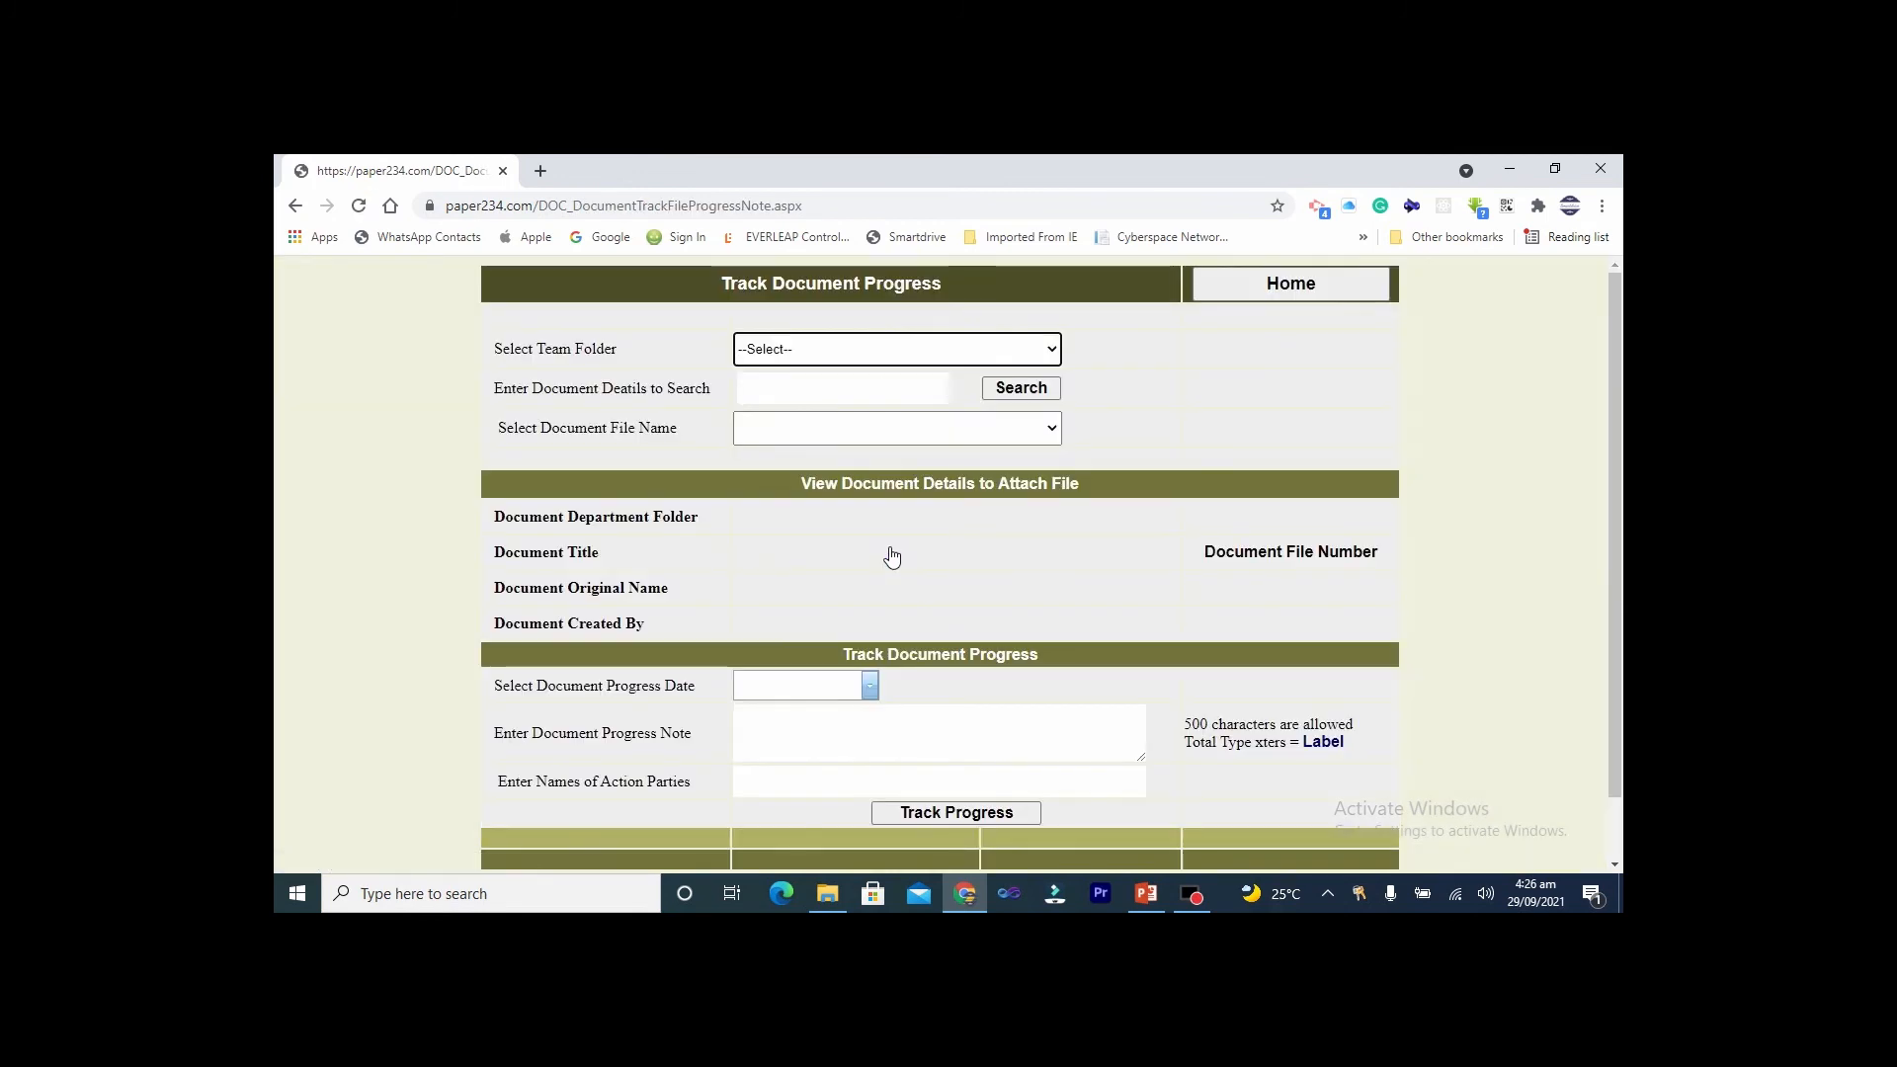
pyautogui.click(1023, 342)
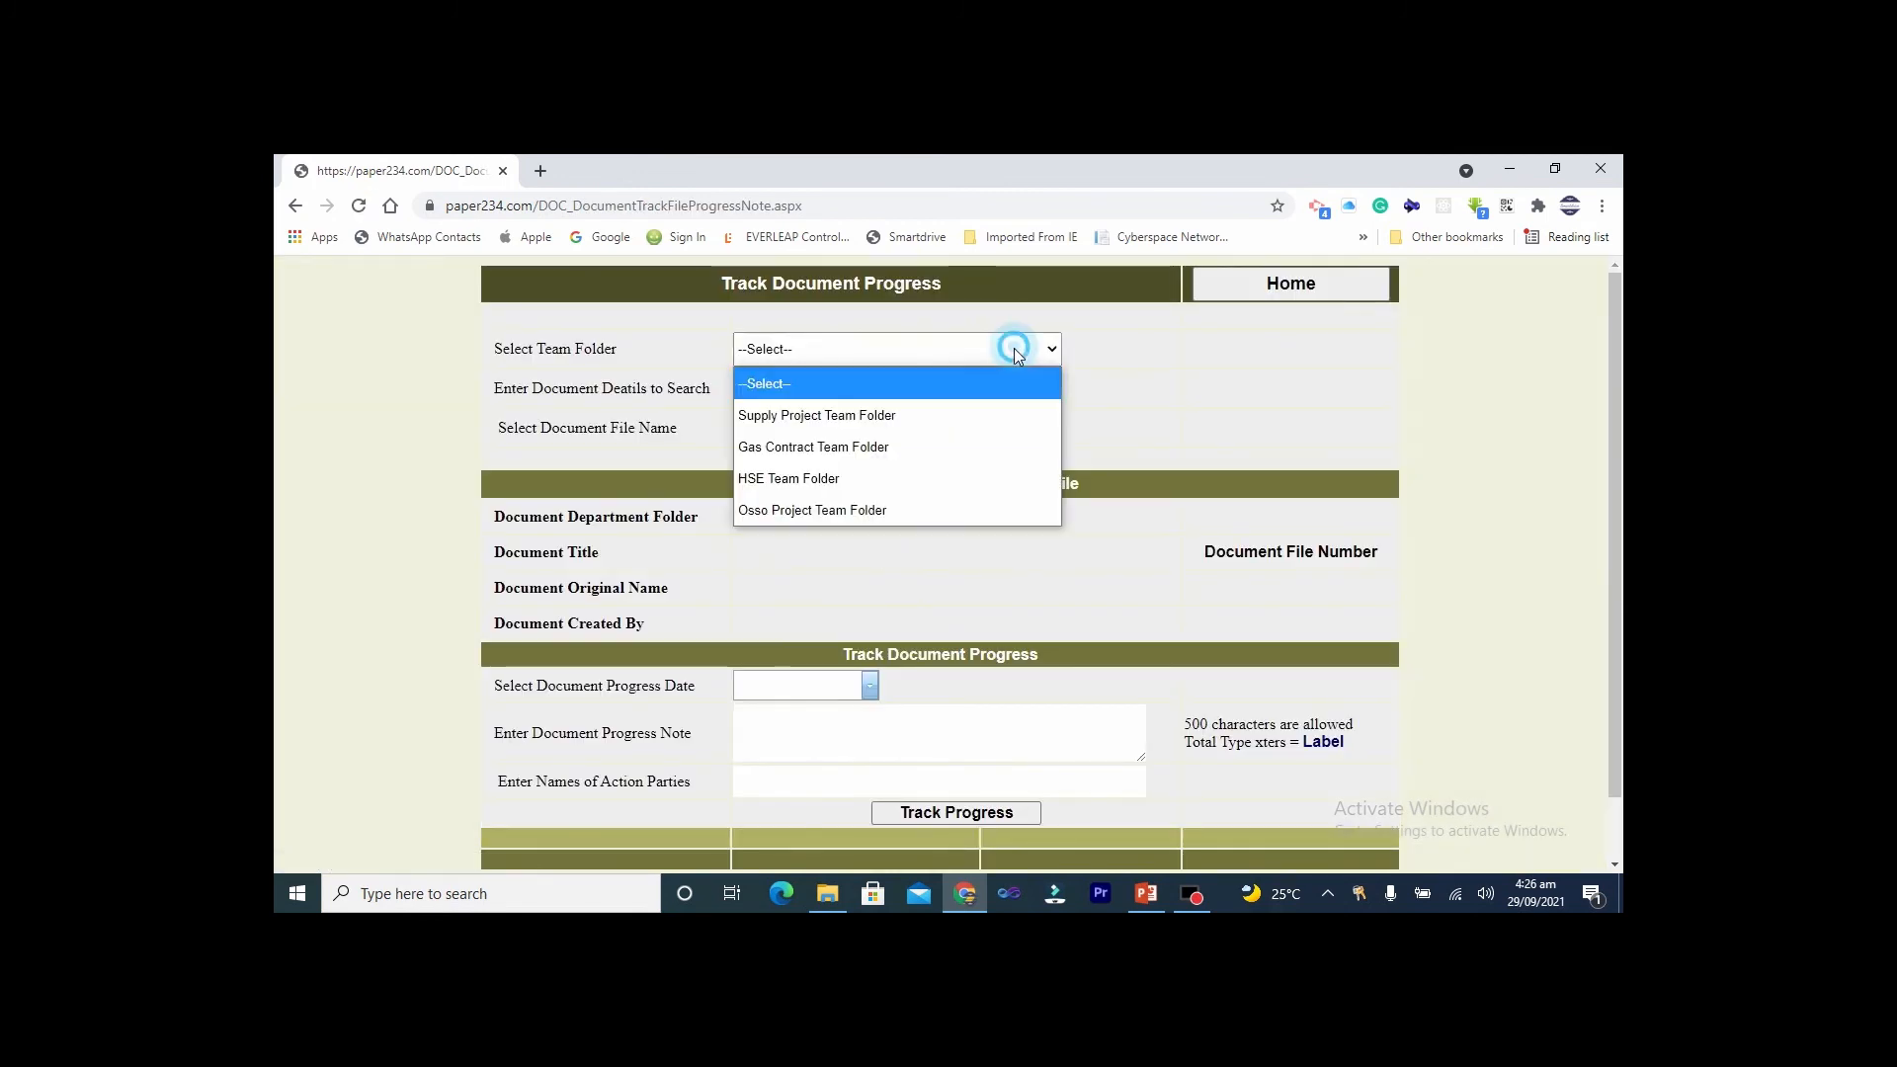
pyautogui.click(838, 518)
pyautogui.click(840, 389)
pyautogui.click(821, 466)
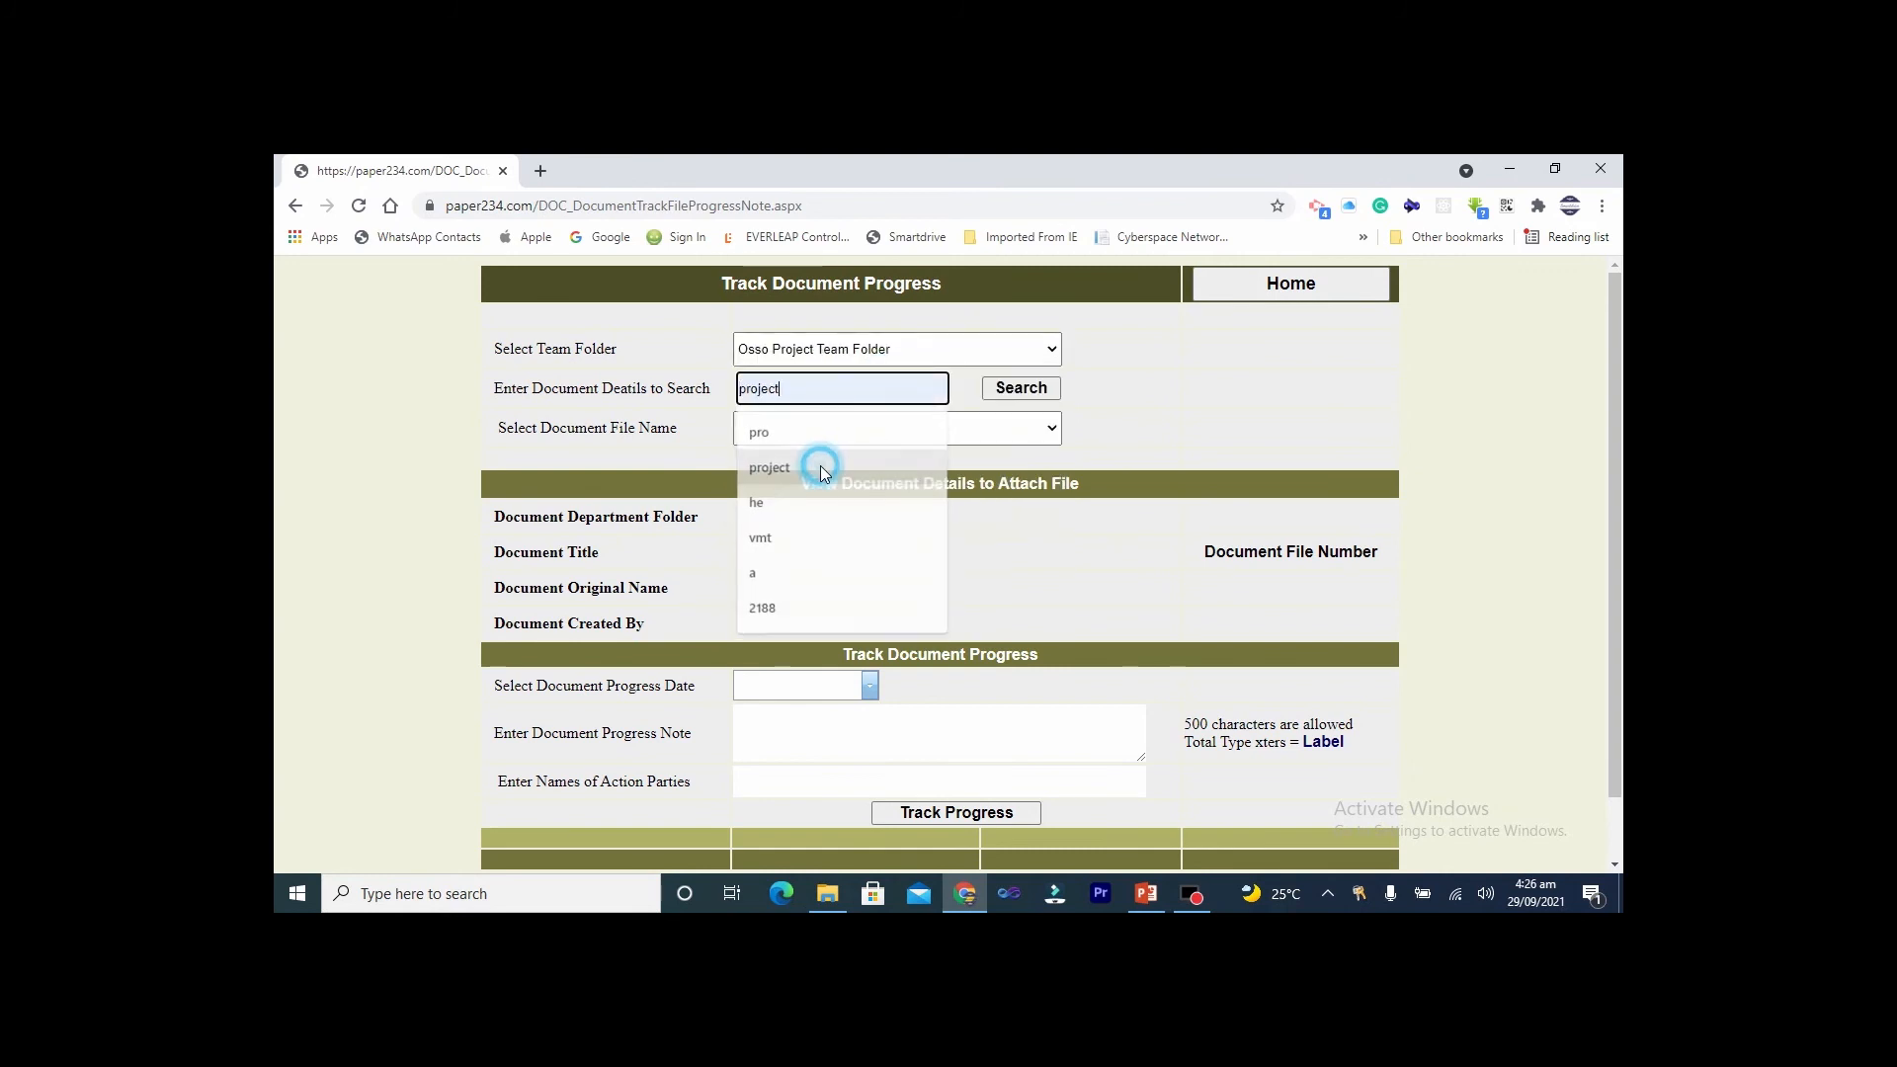
pyautogui.click(988, 390)
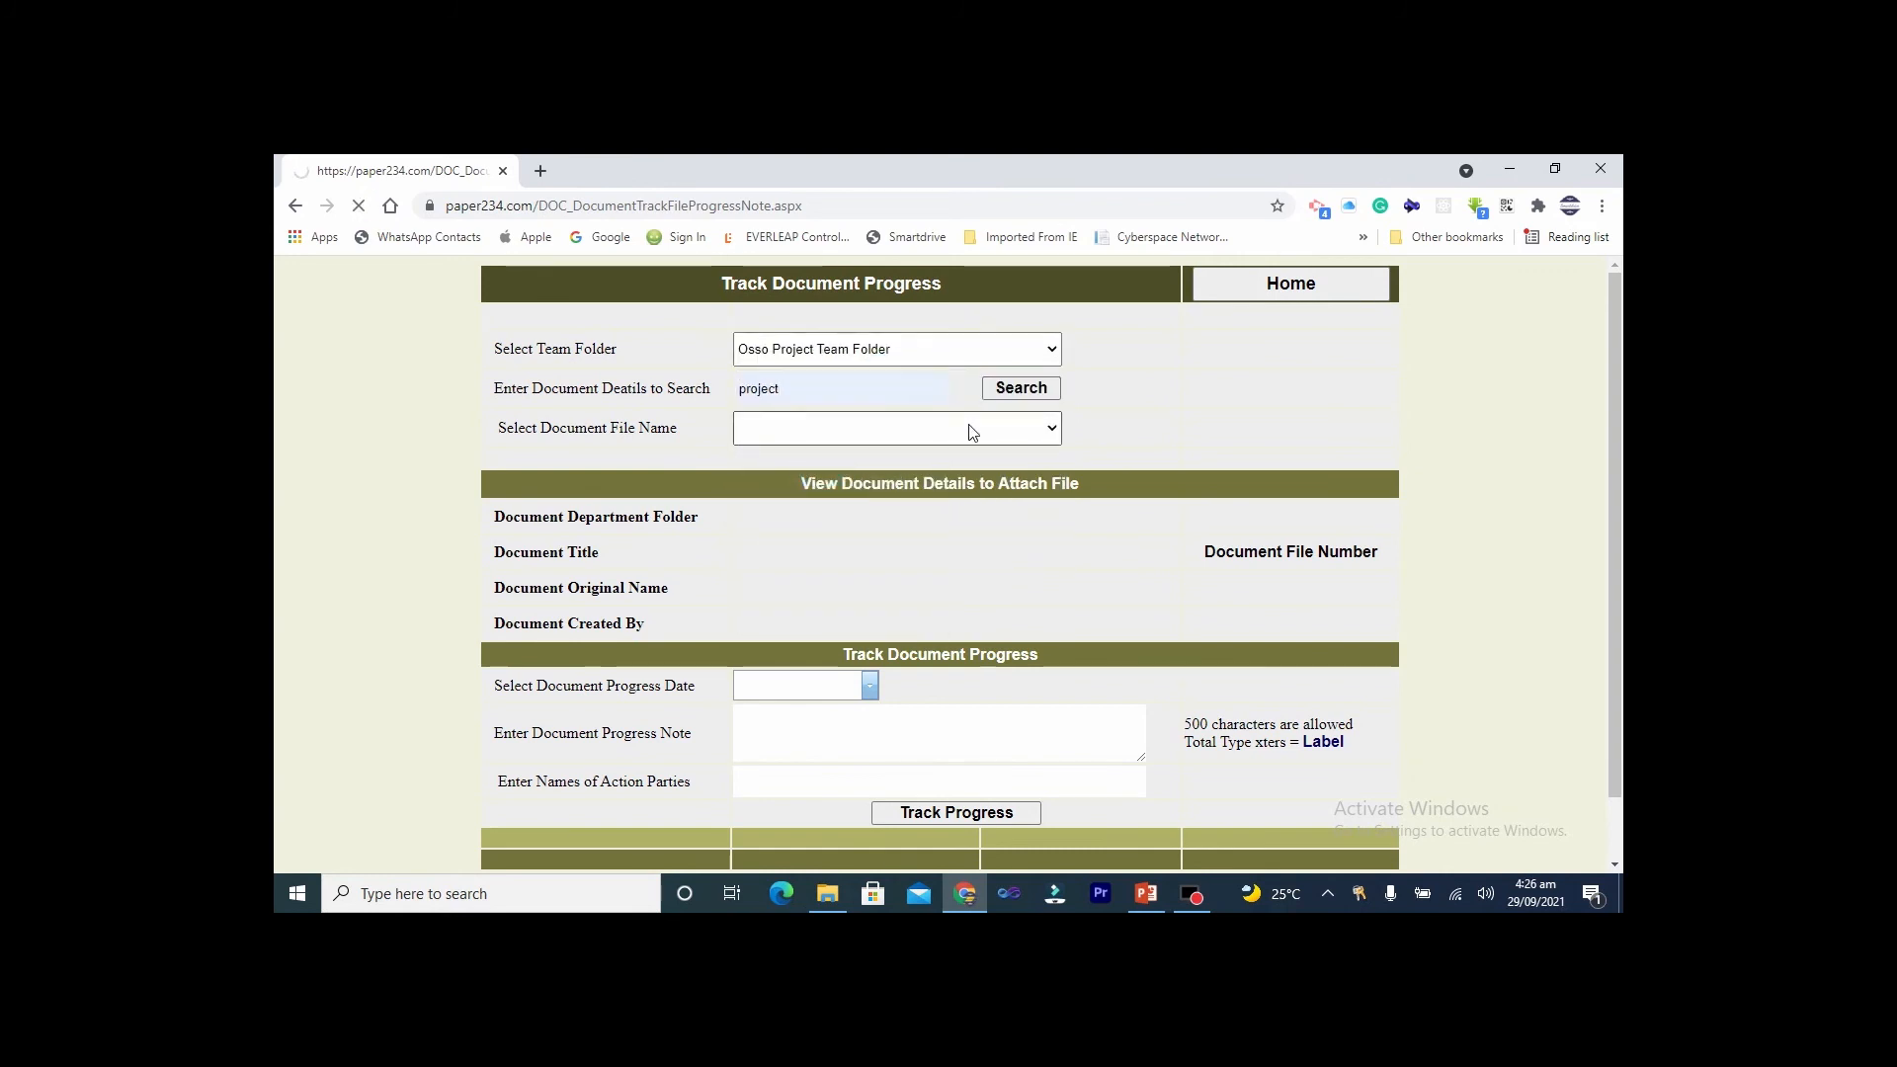
pyautogui.click(971, 431)
pyautogui.click(832, 493)
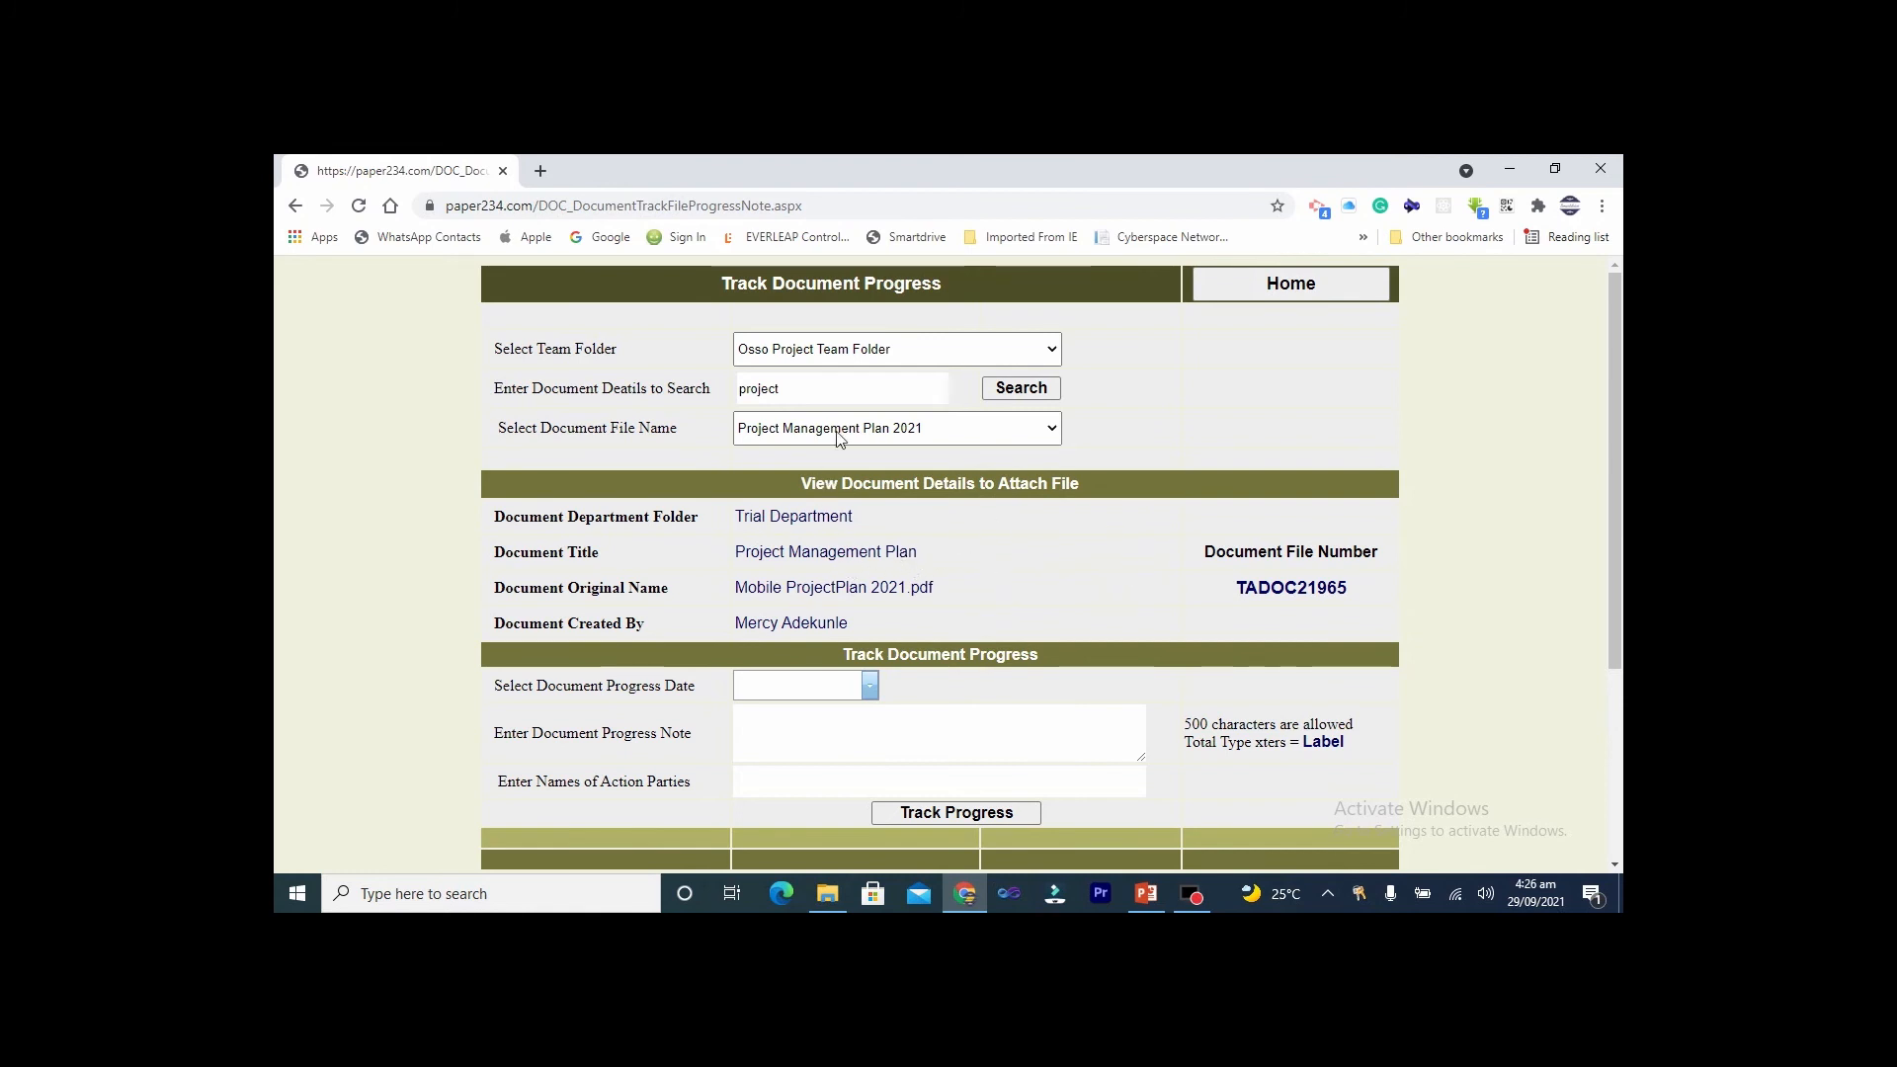
# Set the progress date to 9/29/2021 and enter the note 'Funding Received from JV'
pyautogui.scroll(-3, 921, 508)
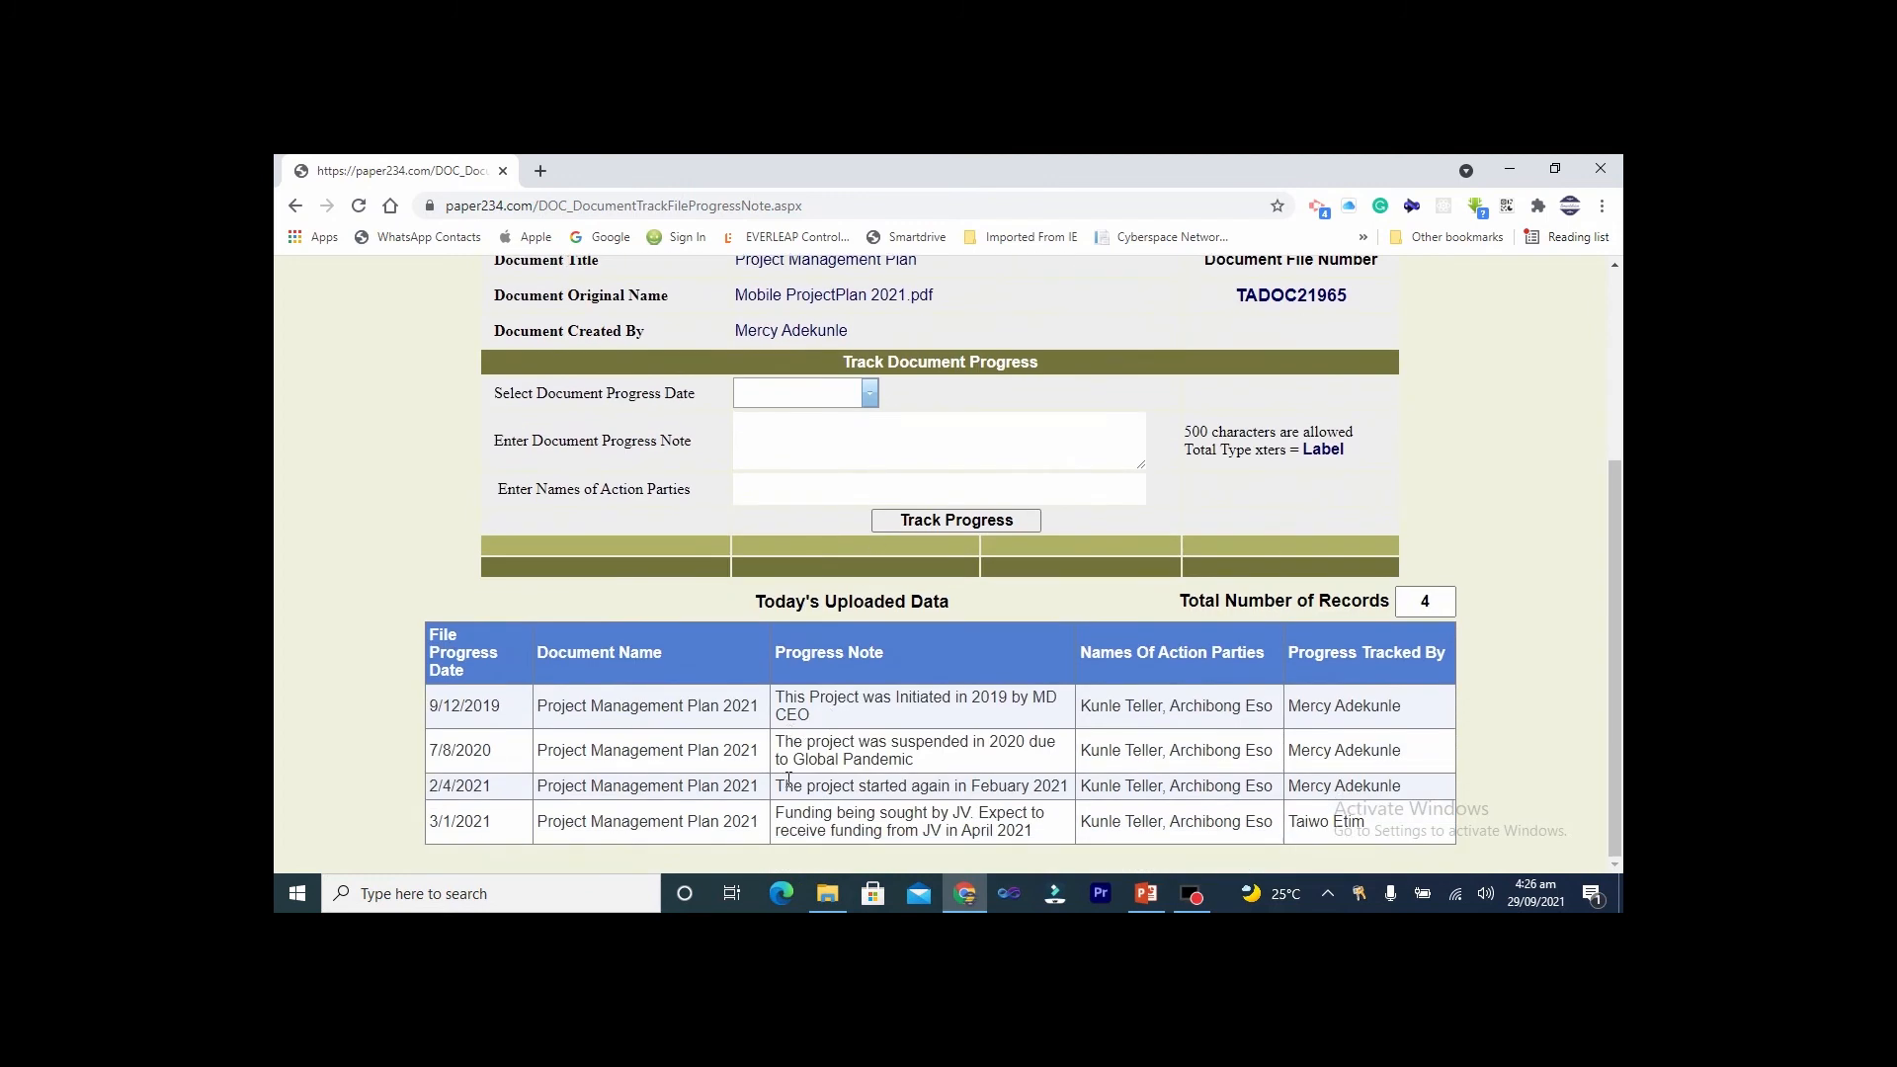
pyautogui.click(869, 397)
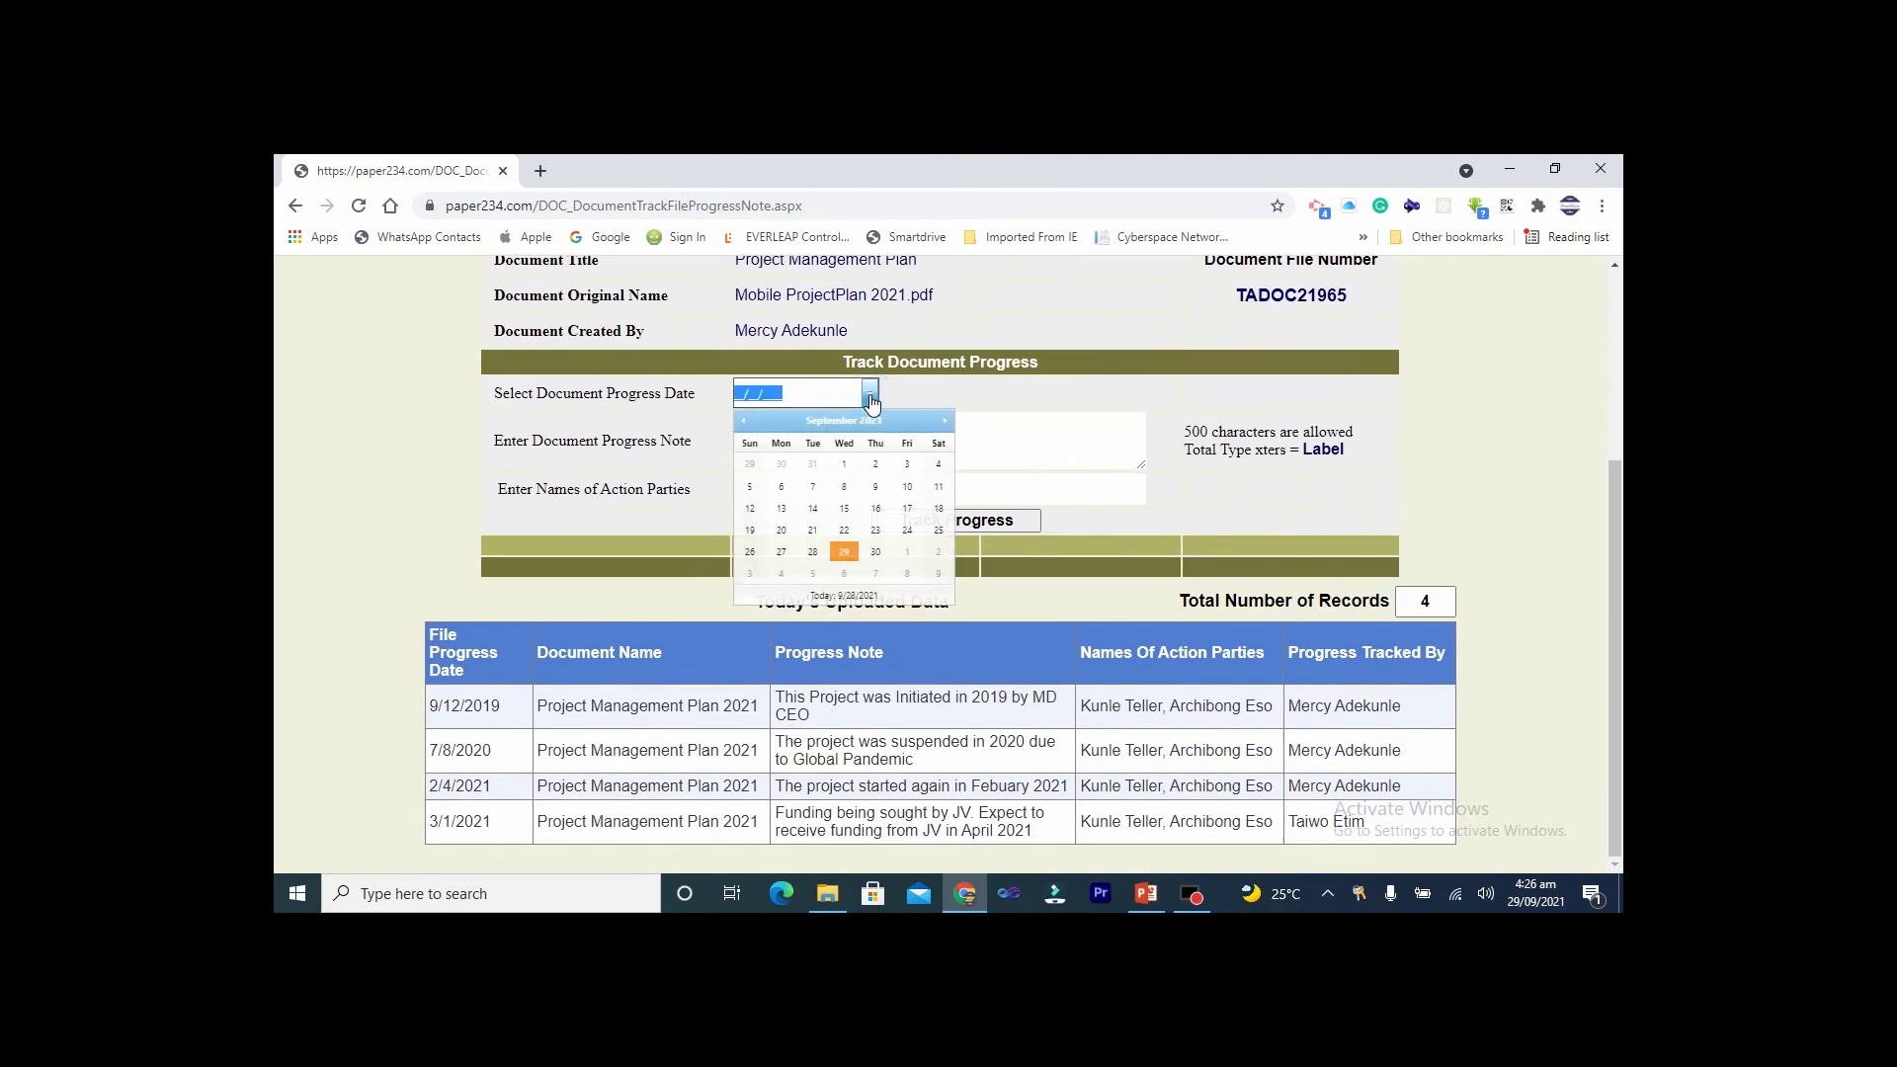
pyautogui.click(843, 551)
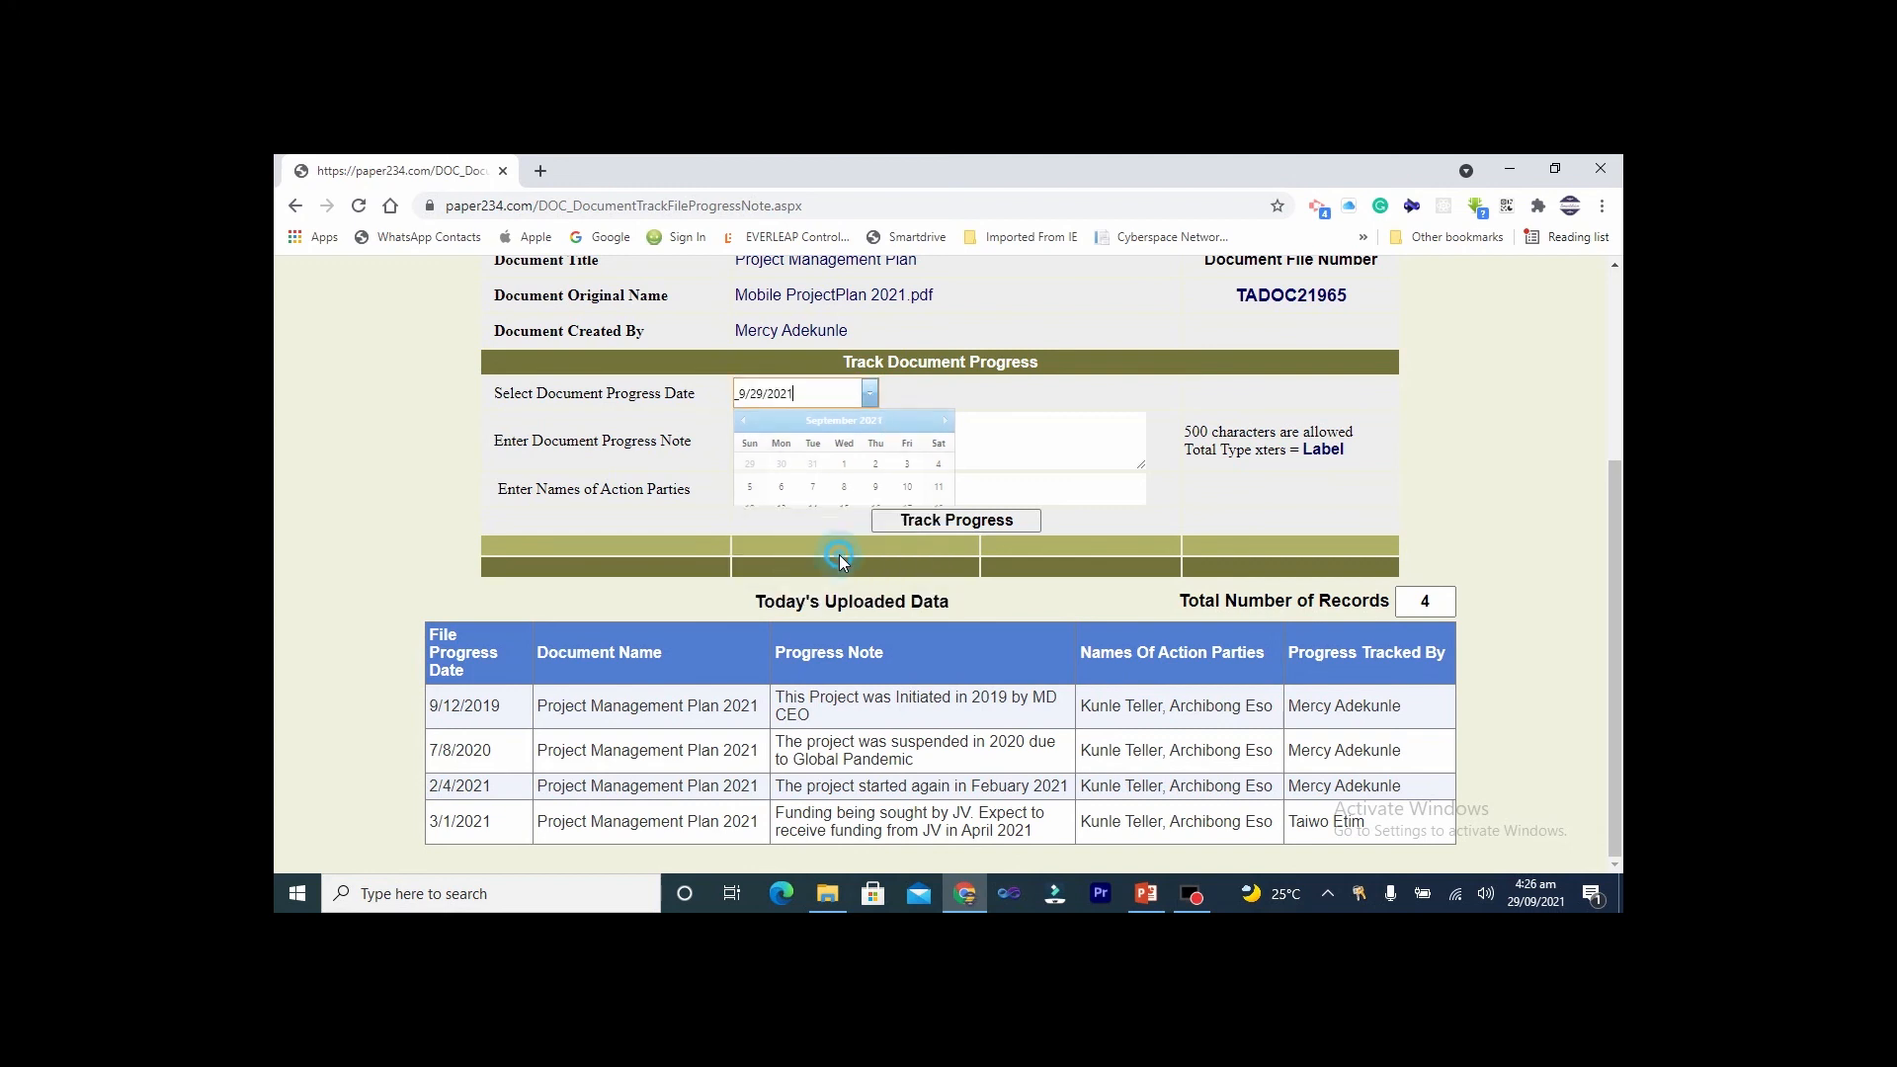
pyautogui.click(816, 435)
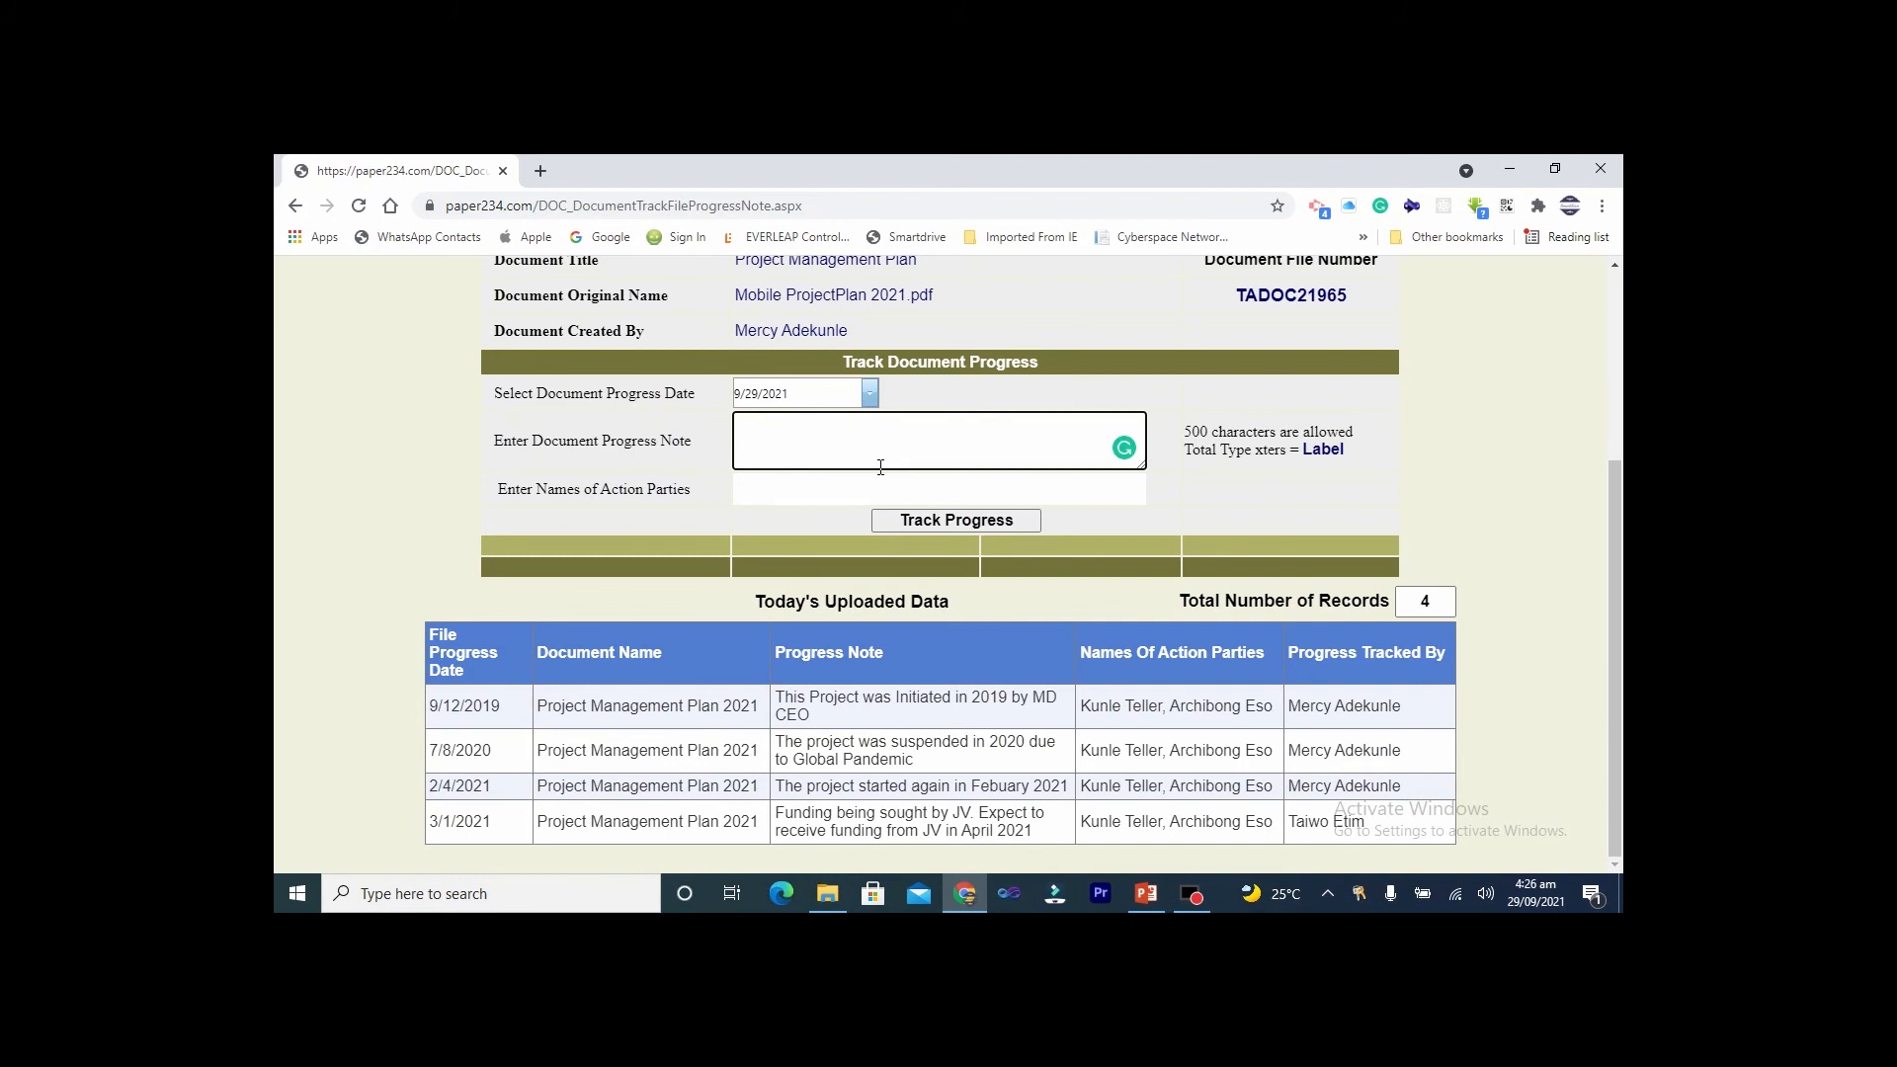
pyautogui.write('Funding Received from JV')
# Enter the action party's name and save the new progress entry
pyautogui.click(841, 490)
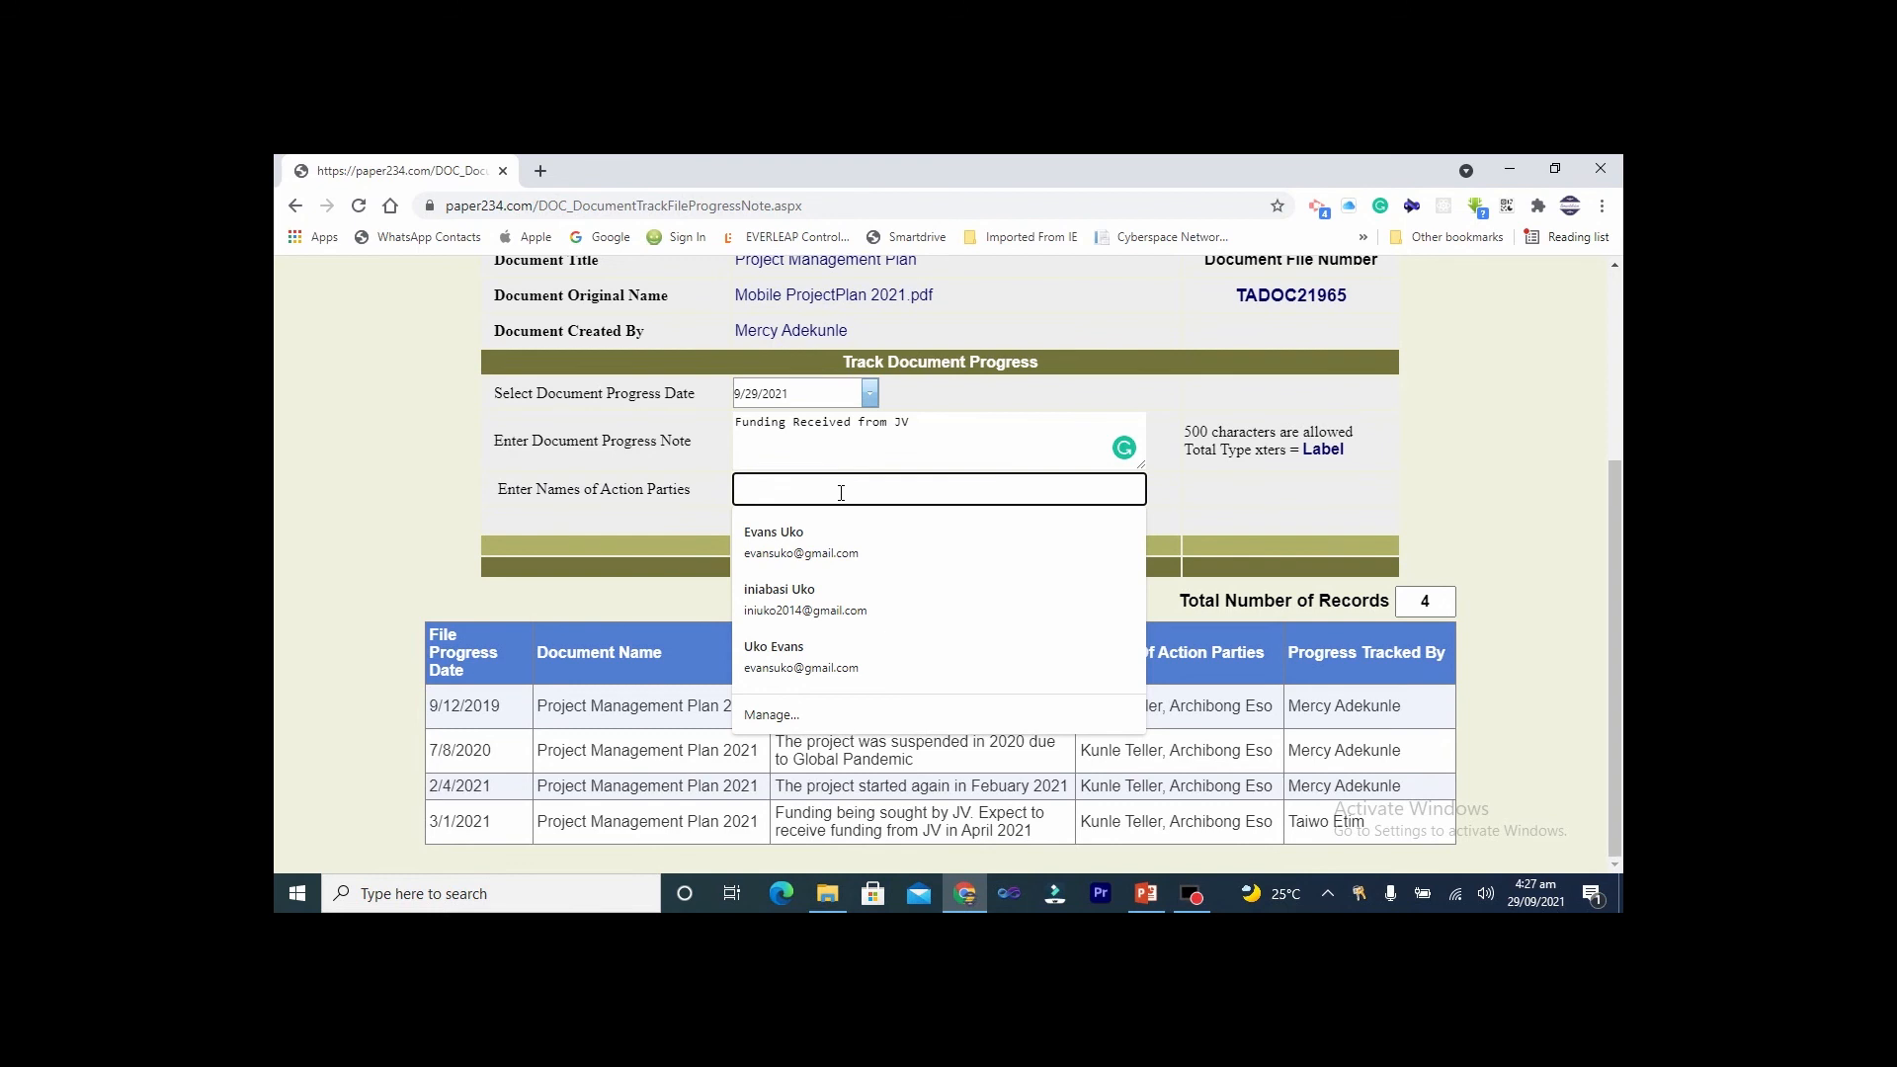
pyautogui.write('Ku')
pyautogui.press('BackSpace')
pyautogui.press('BackSpace')
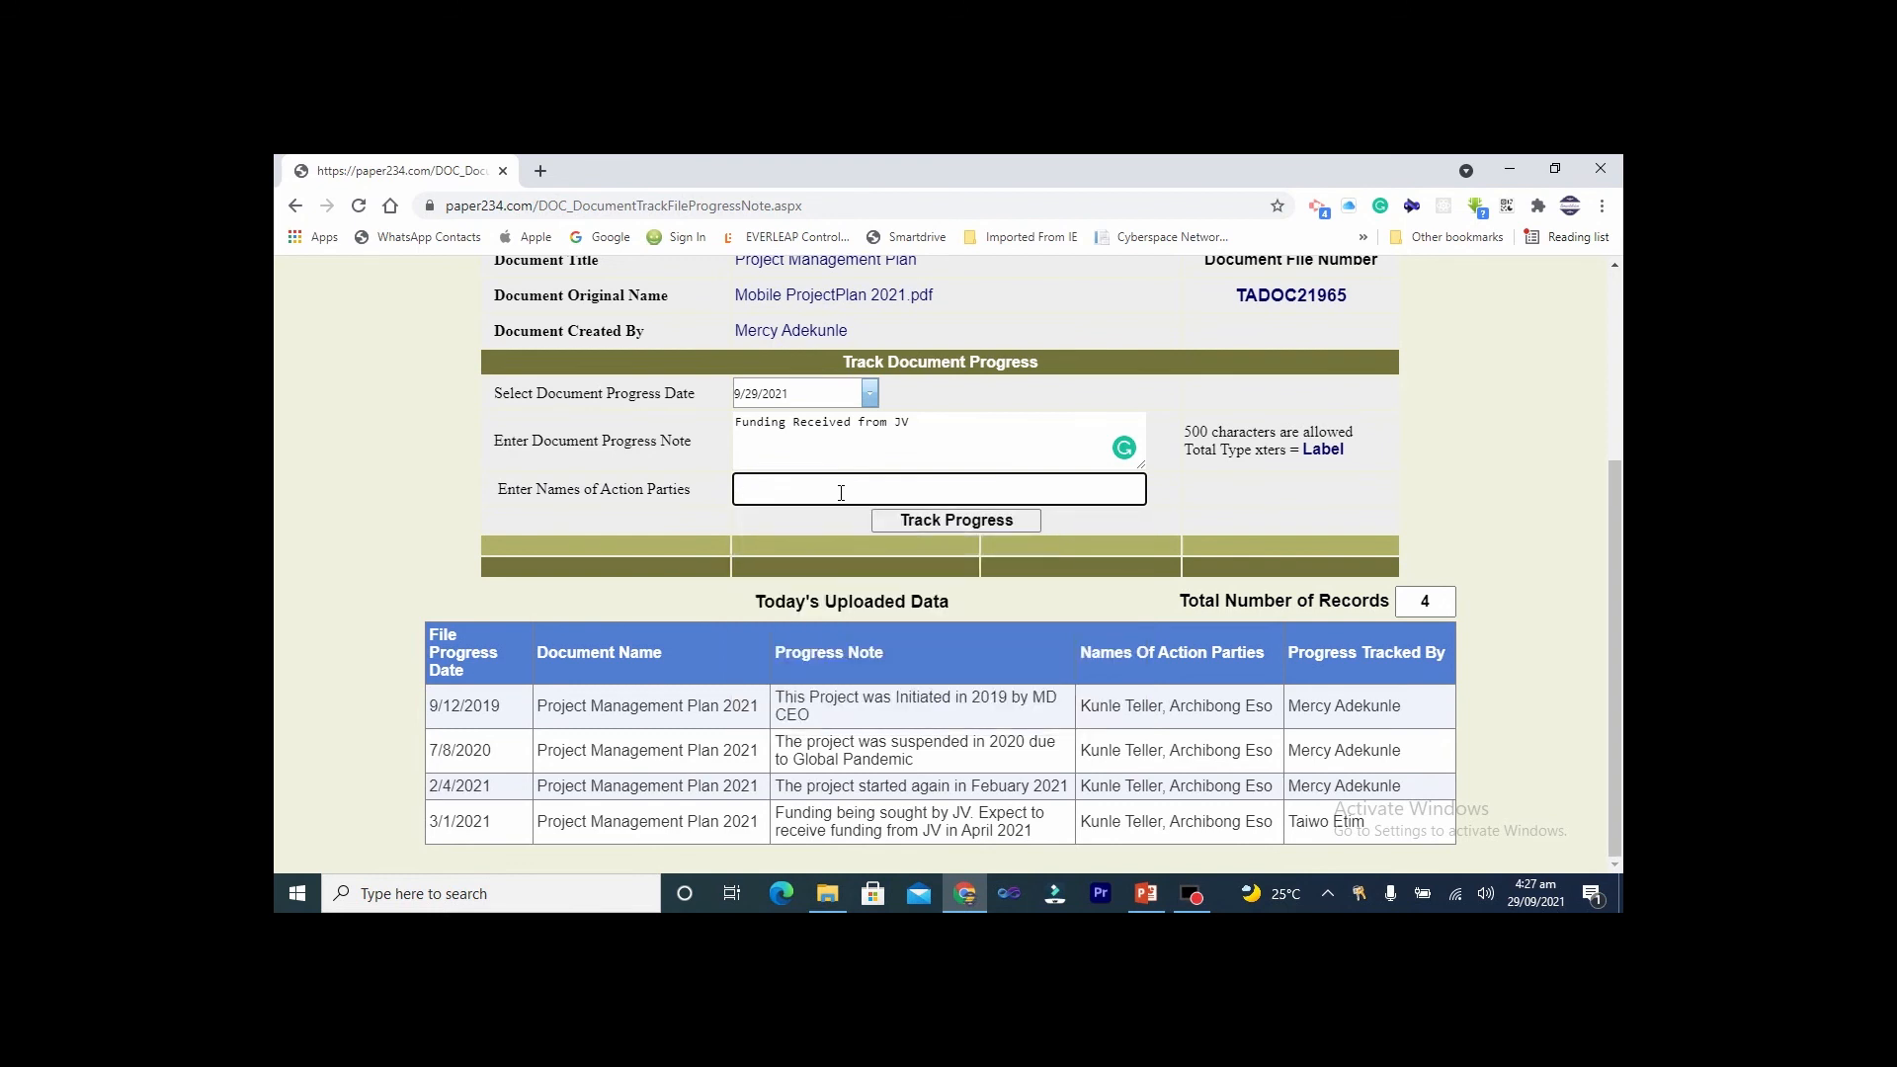
pyautogui.click(907, 524)
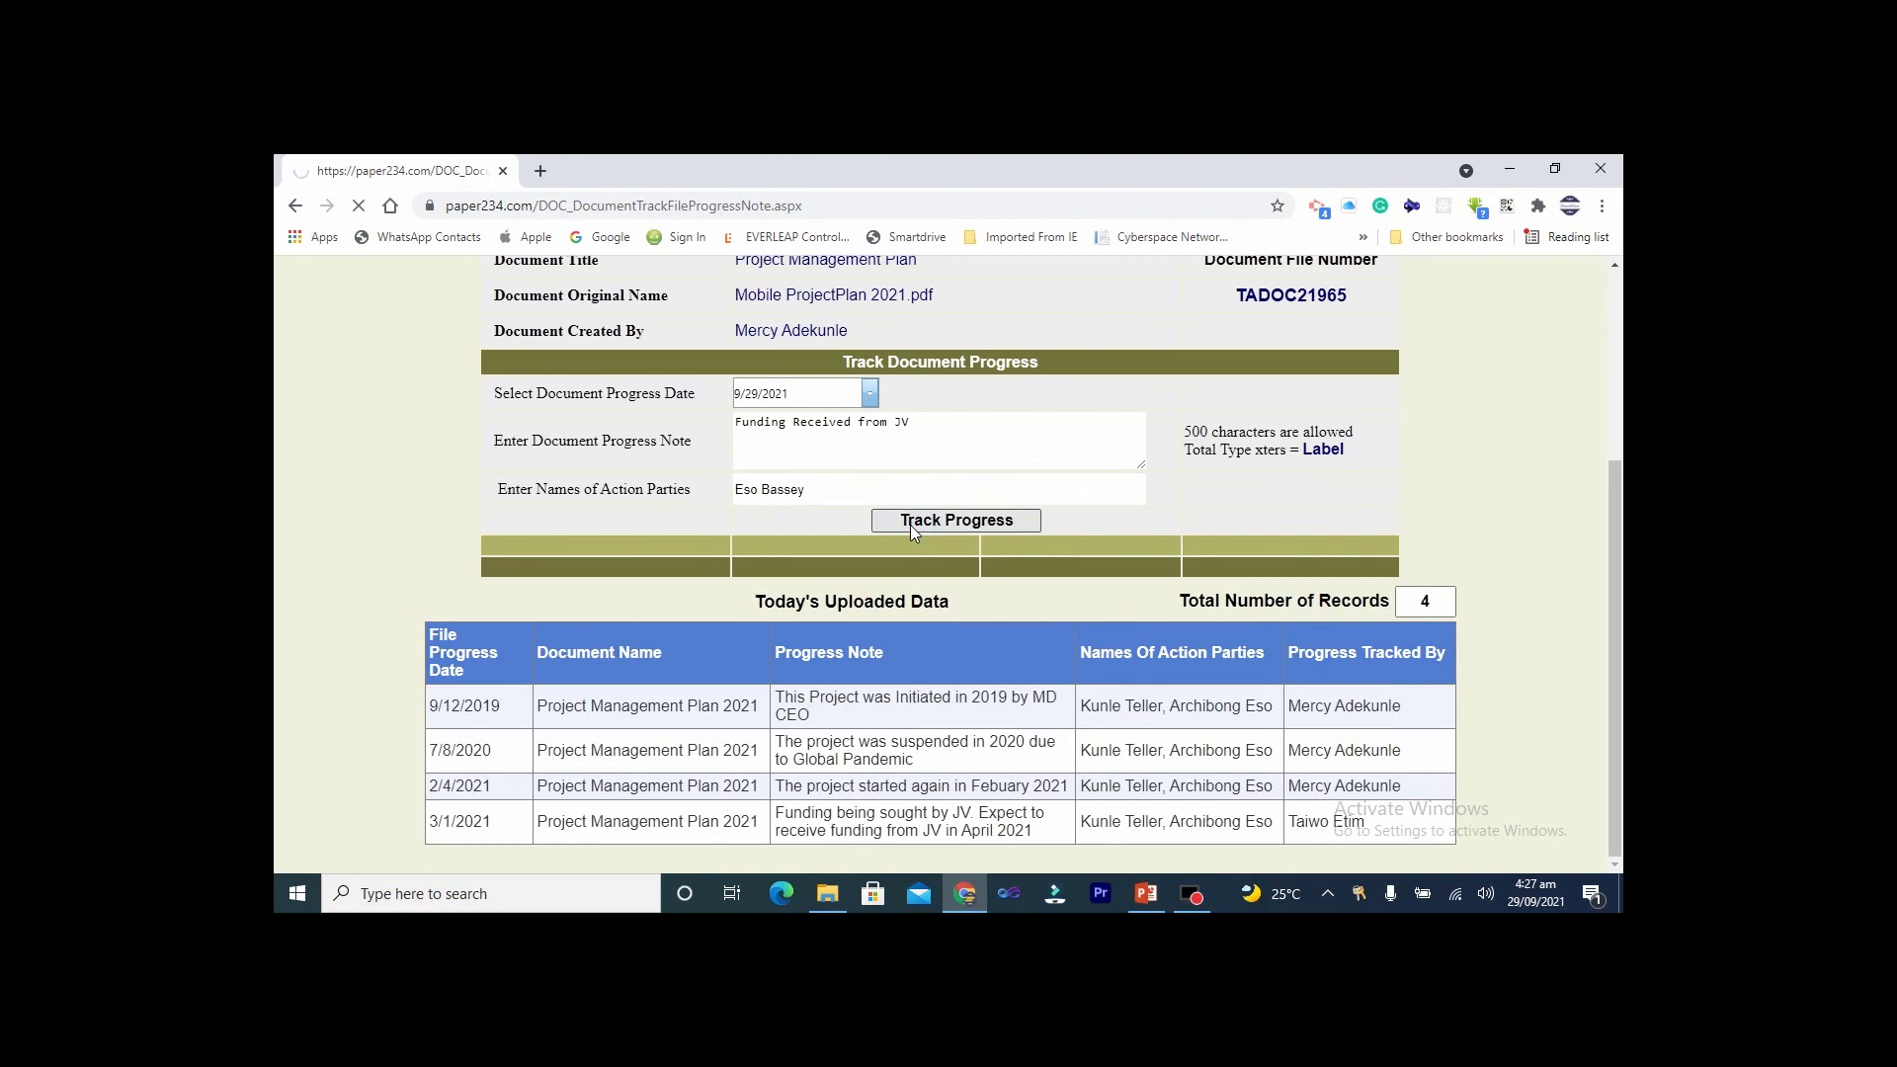